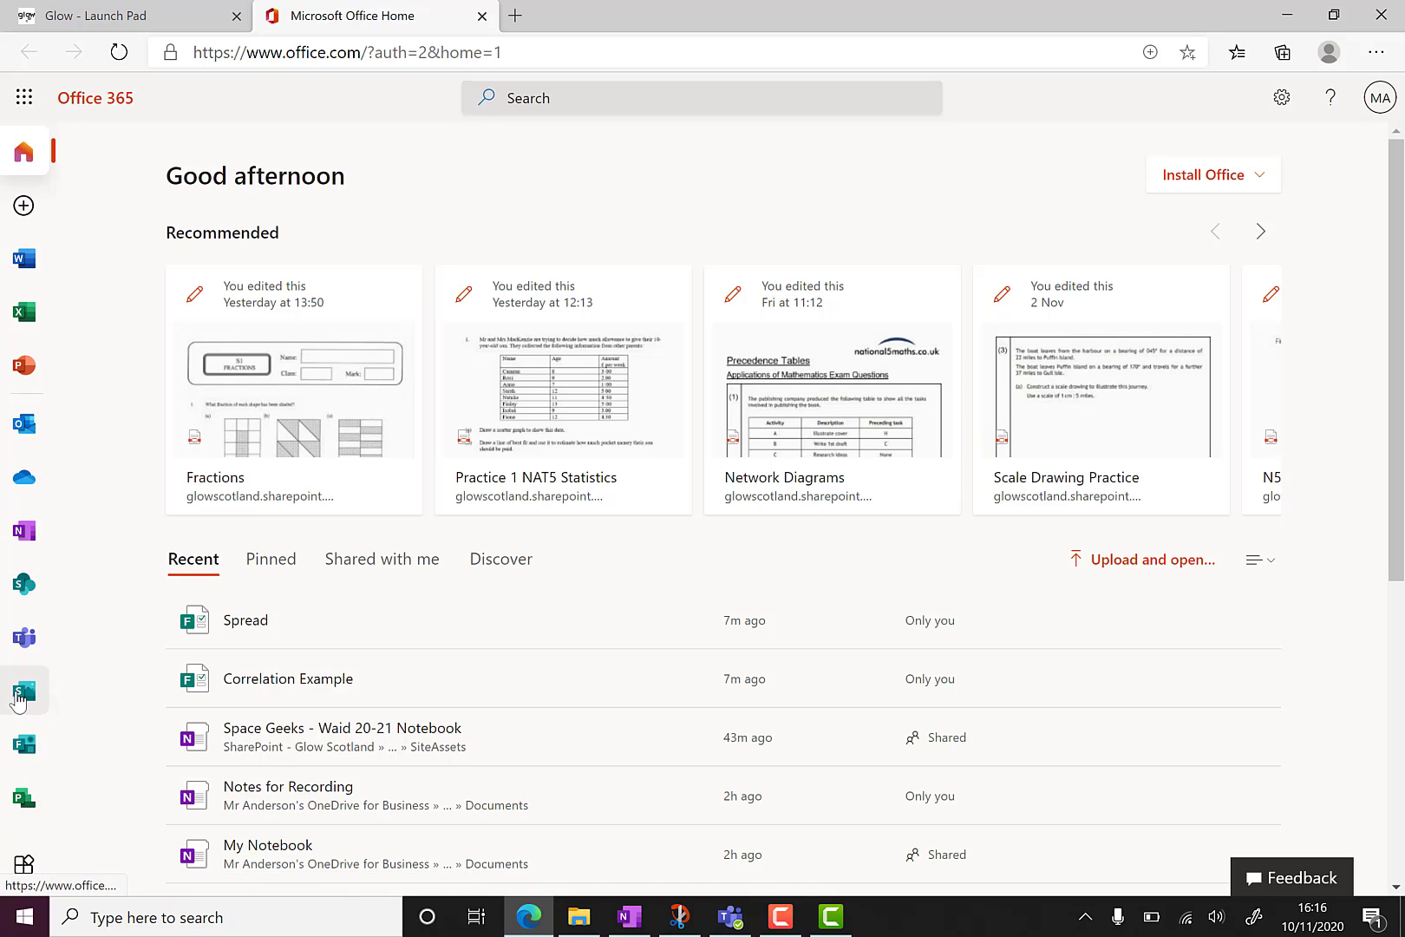
# Open Microsoft Forms from the app rail and scroll through the My forms list and back.
pyautogui.click(24, 746)
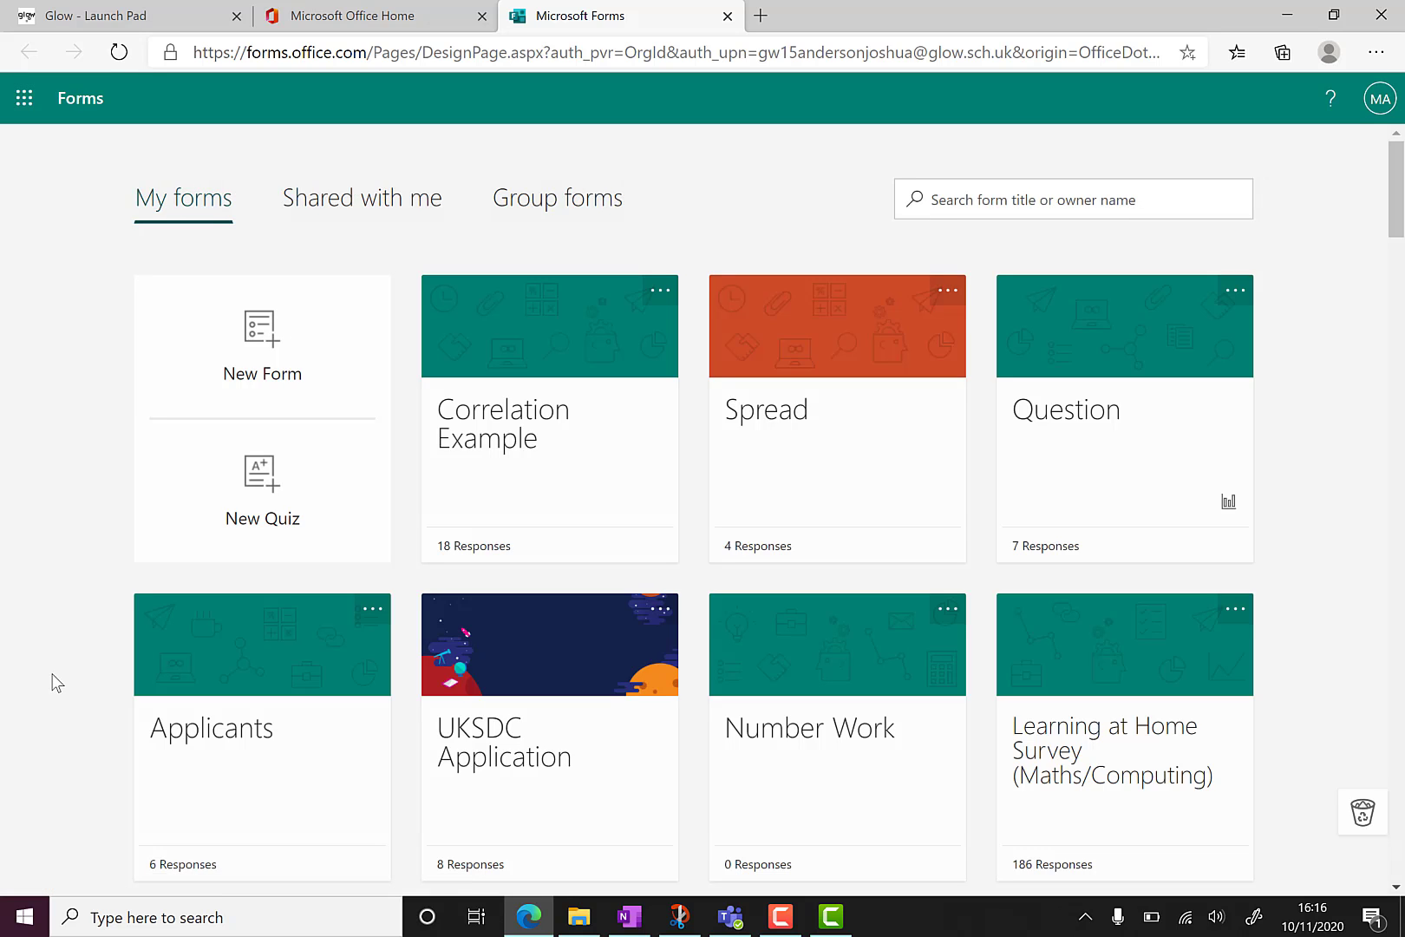
pyautogui.scroll(-5, 56, 683)
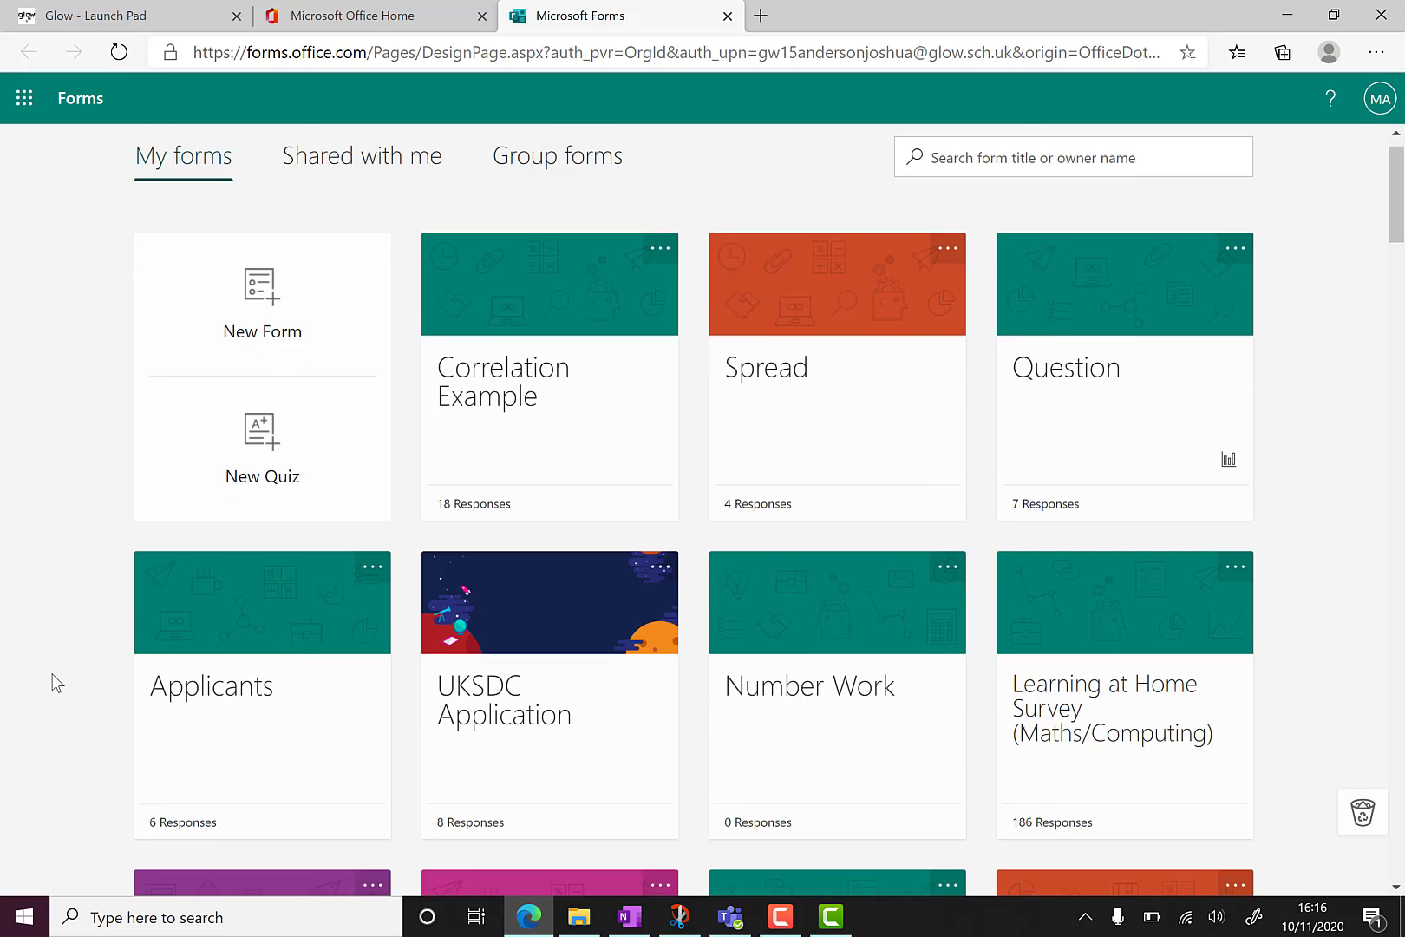
pyautogui.scroll(-6, 57, 683)
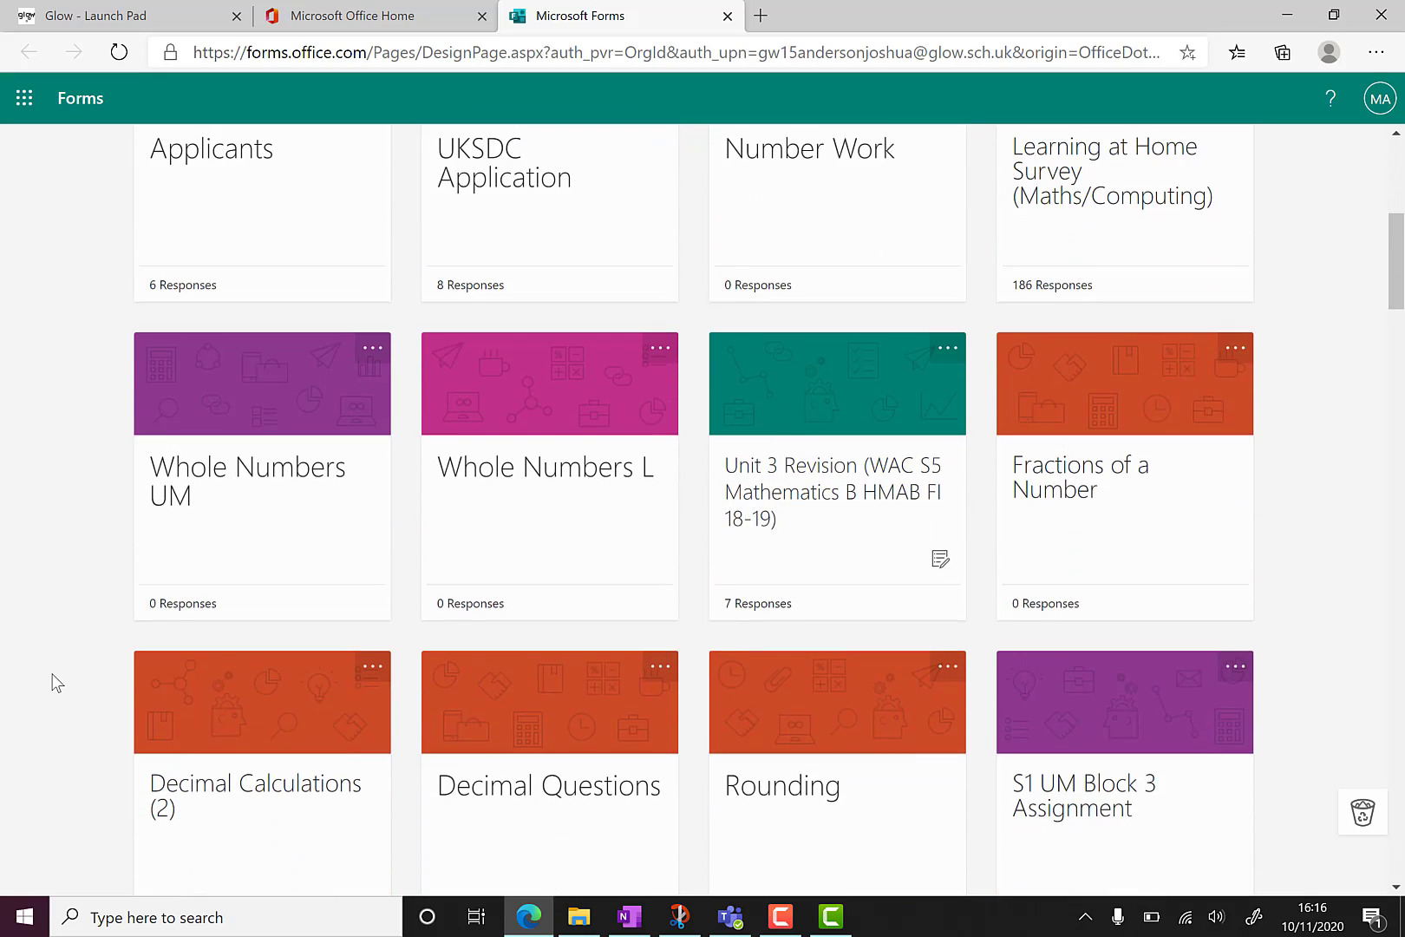
pyautogui.scroll(-9, 57, 682)
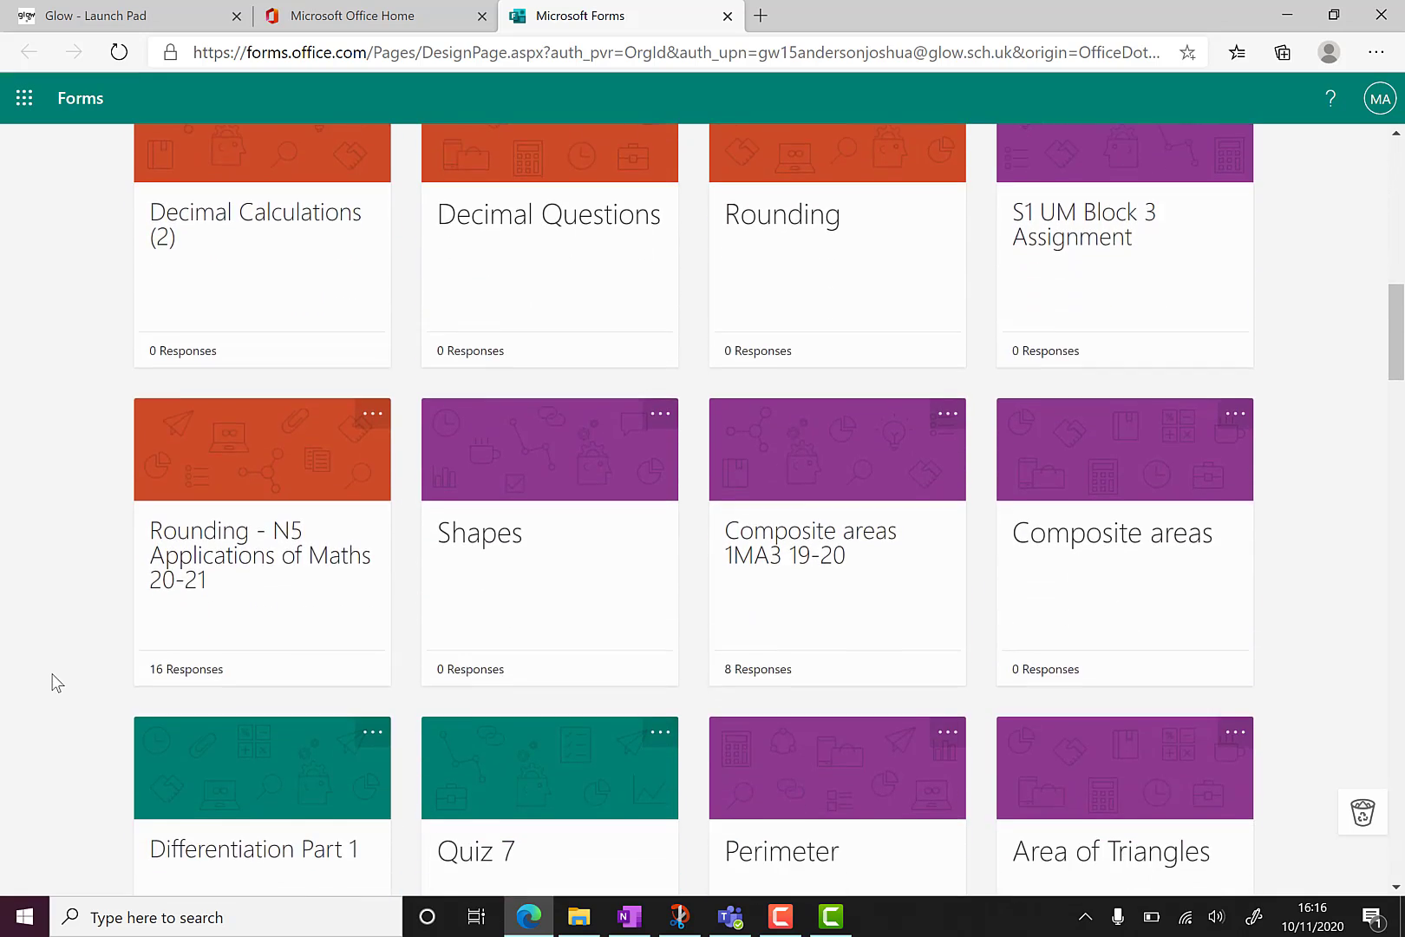
pyautogui.scroll(5, 56, 683)
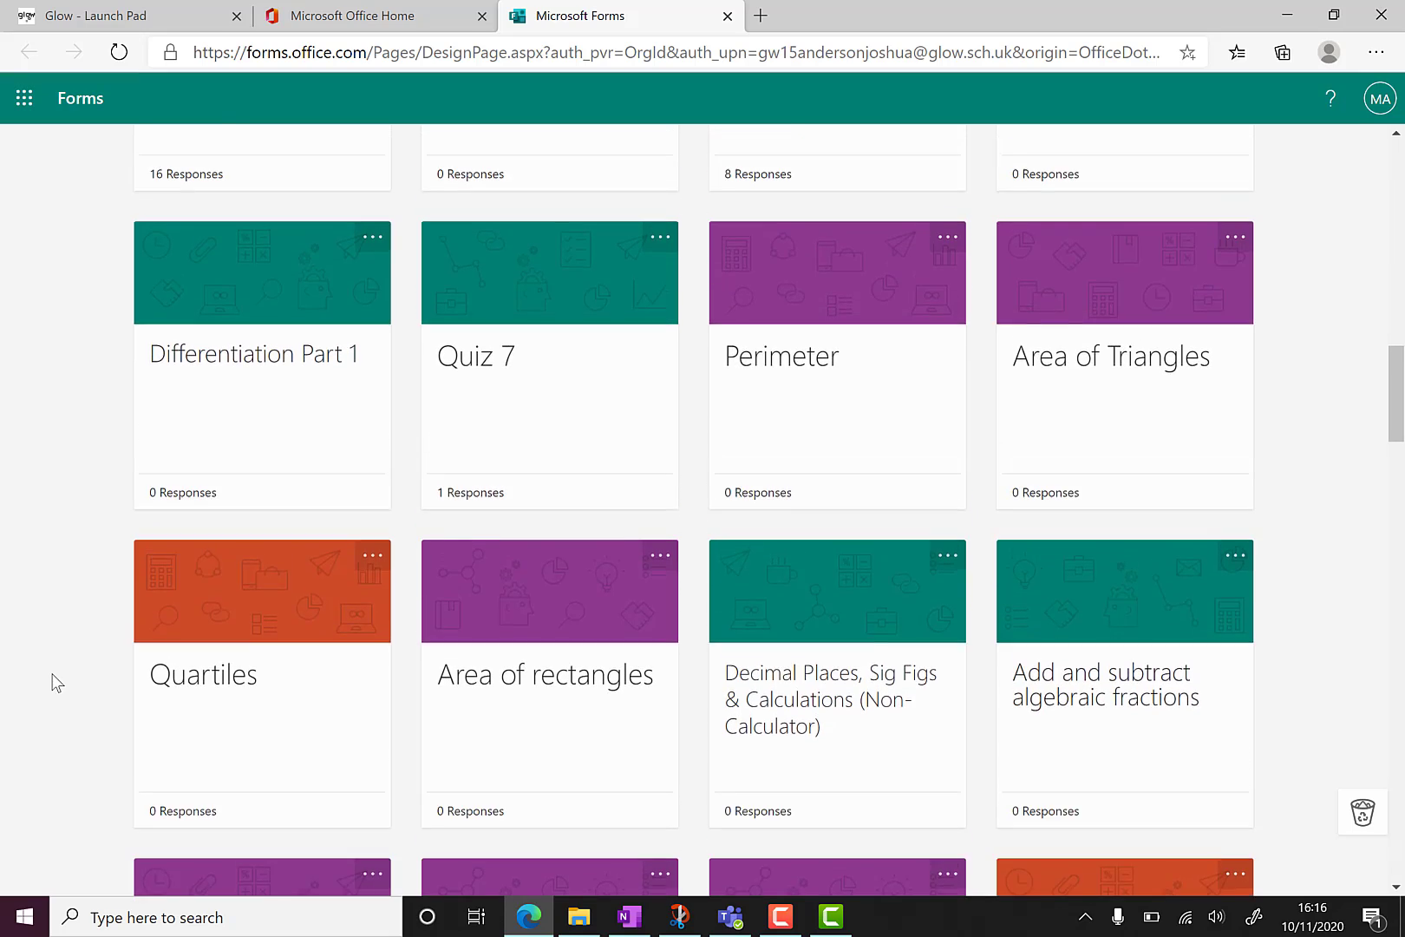
pyautogui.scroll(8, 57, 682)
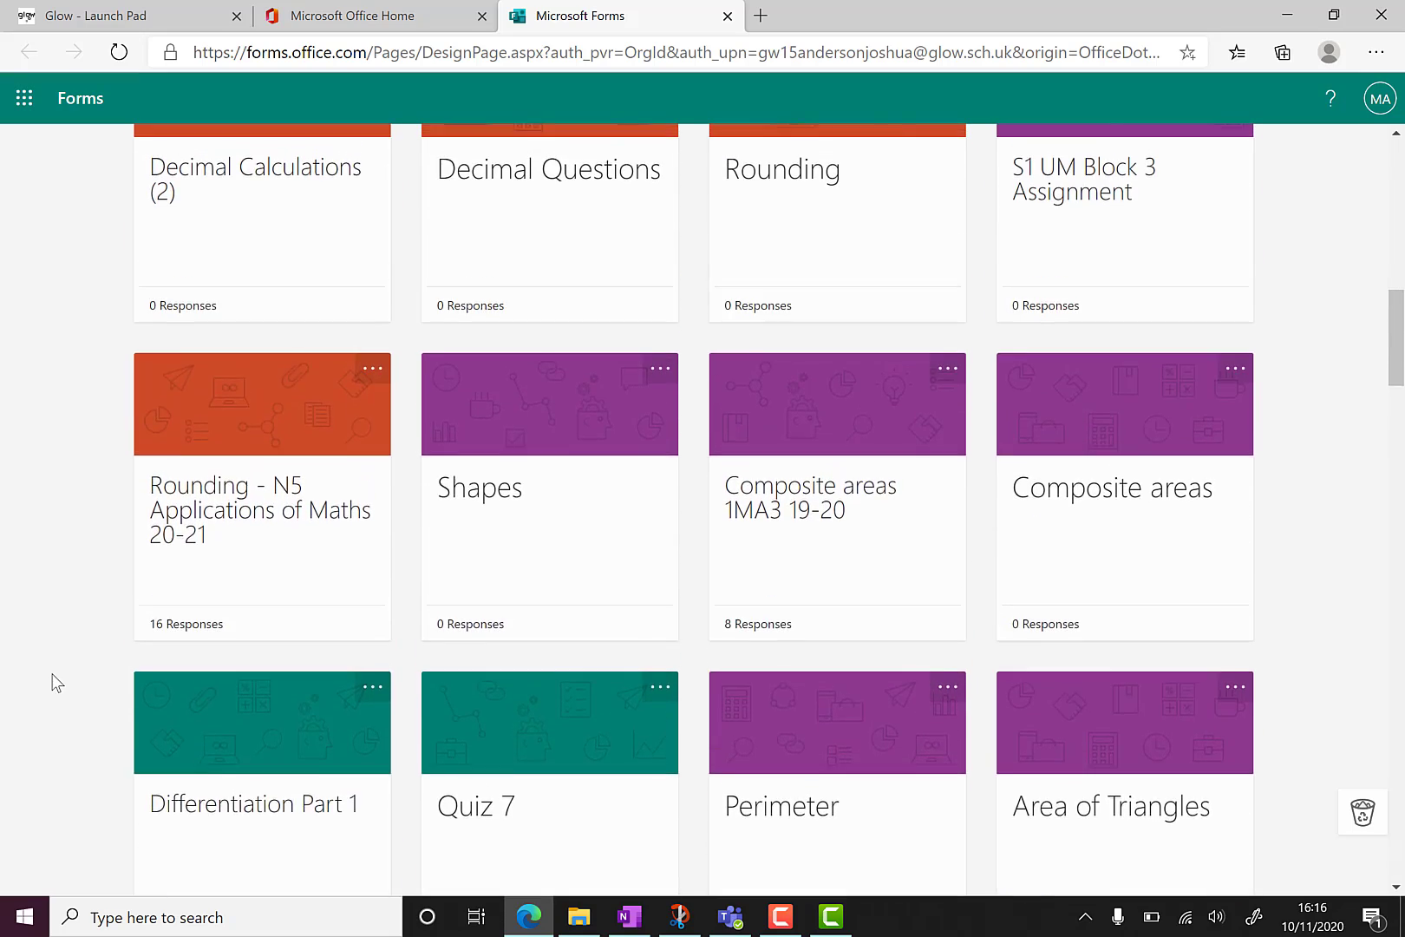
pyautogui.scroll(7, 57, 682)
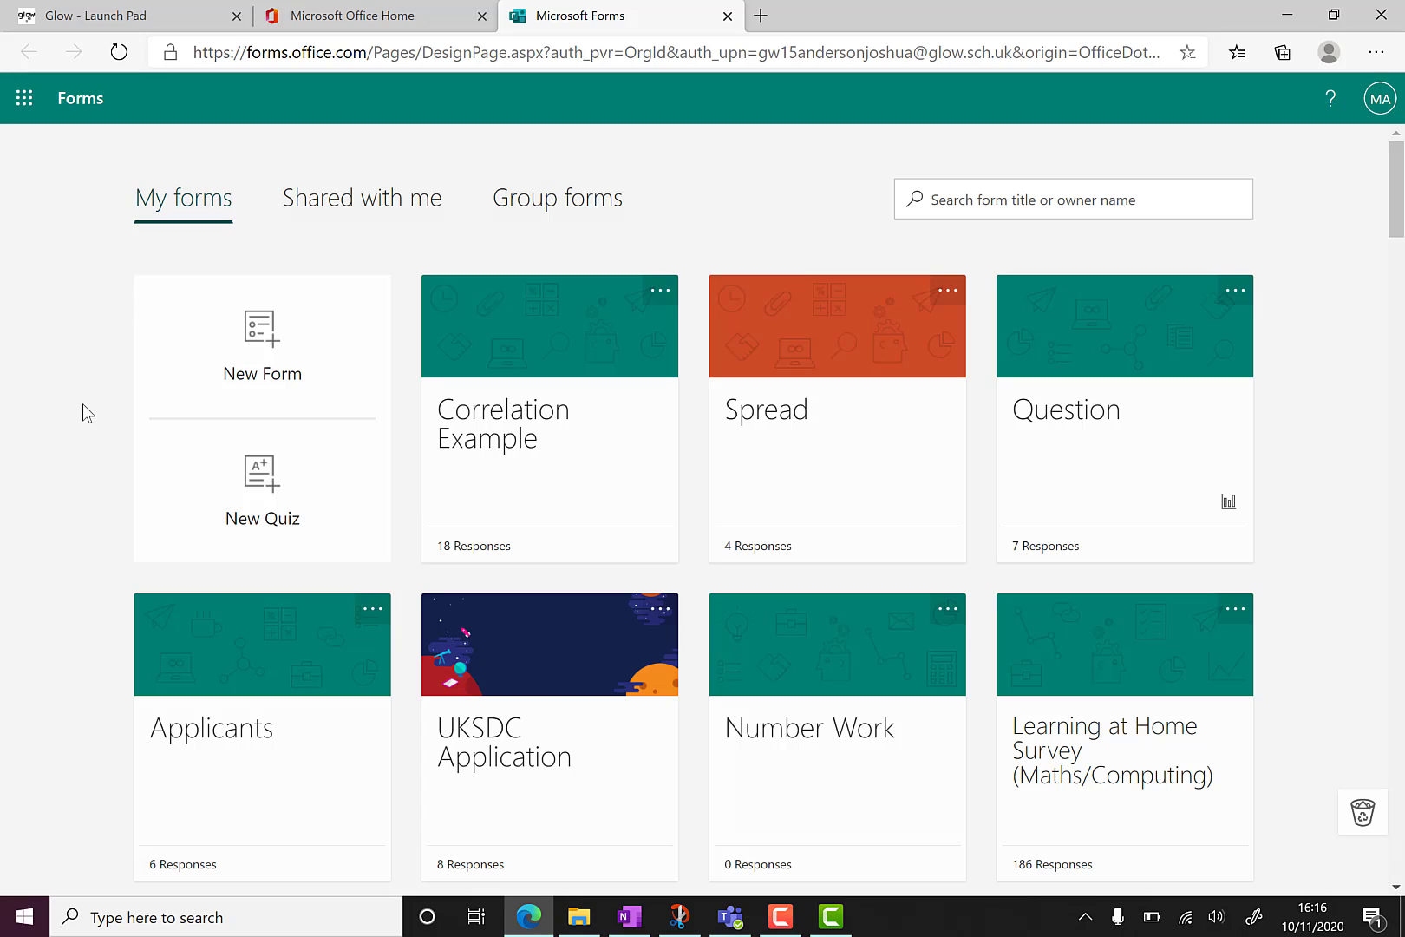
# Create a new quiz and title it 'Test'.
pyautogui.click(316, 486)
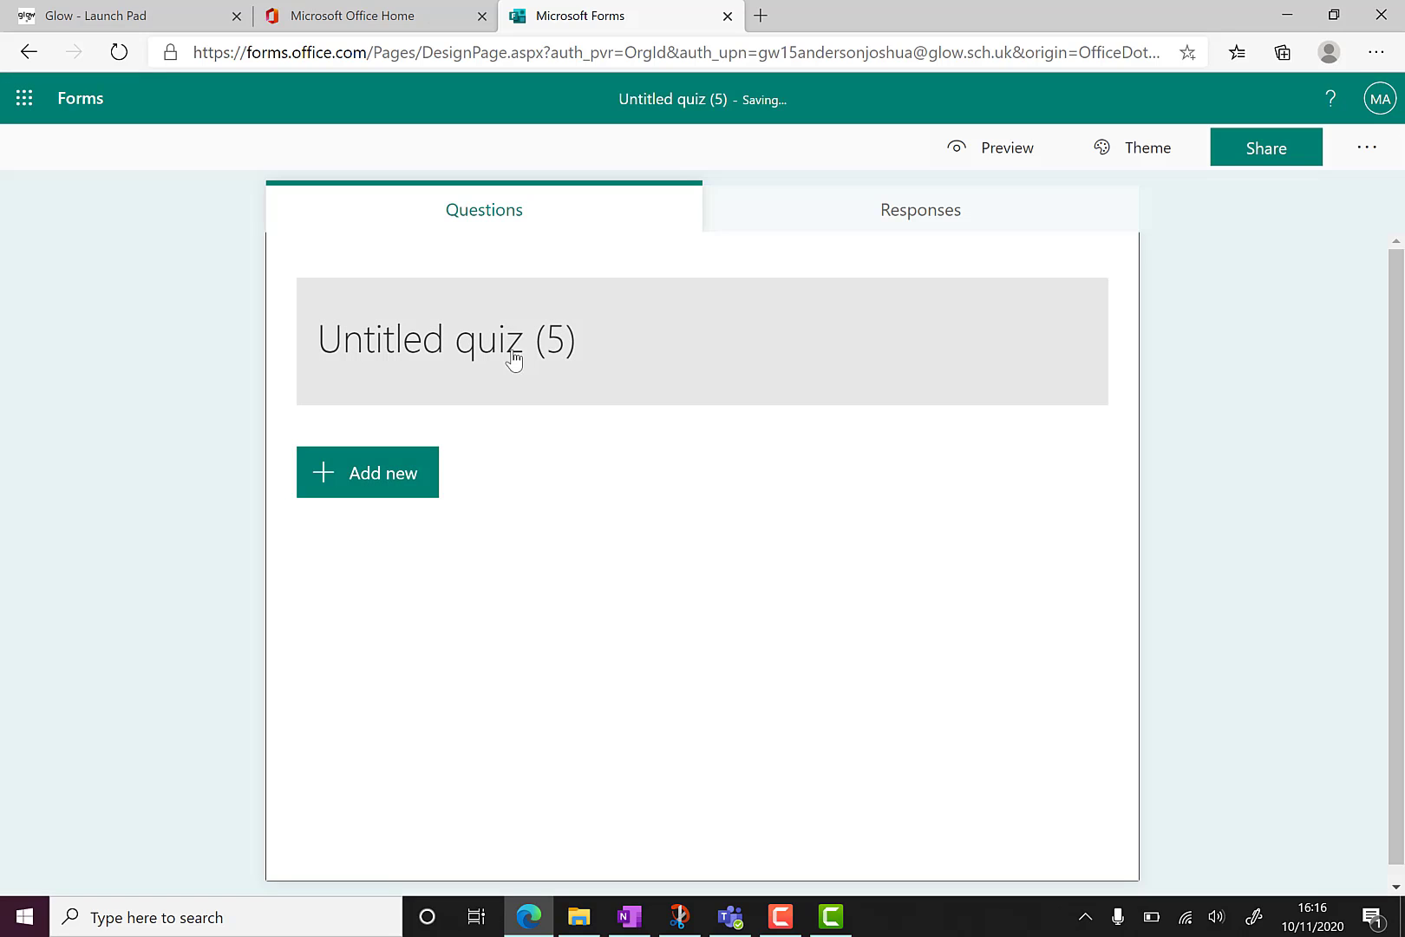
pyautogui.click(559, 348)
pyautogui.write('Test')
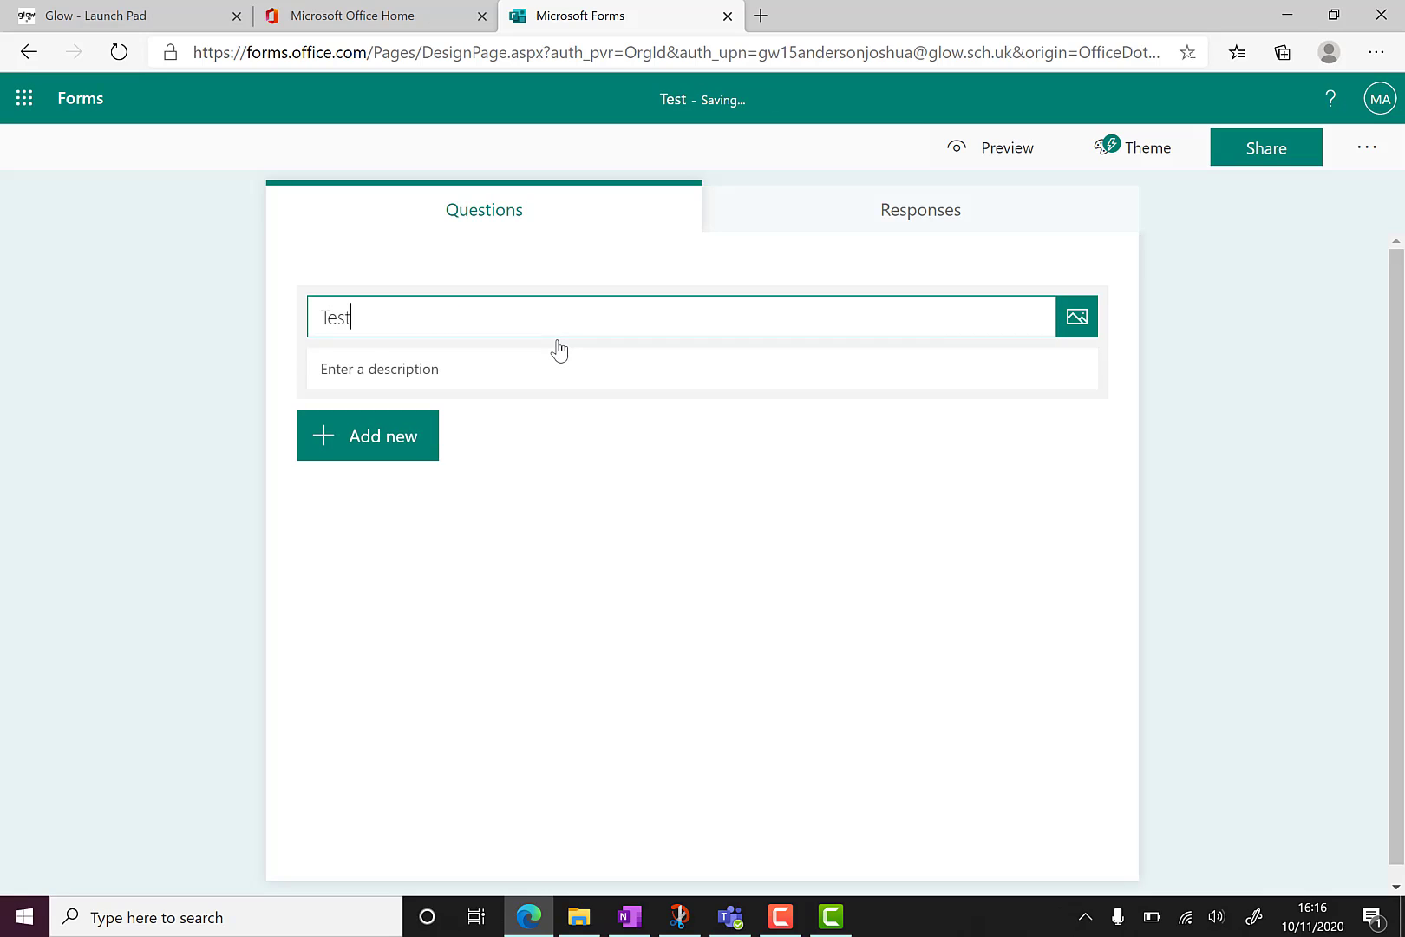
# Add a choice question reading 'What is 2 x 3?'.
pyautogui.click(385, 456)
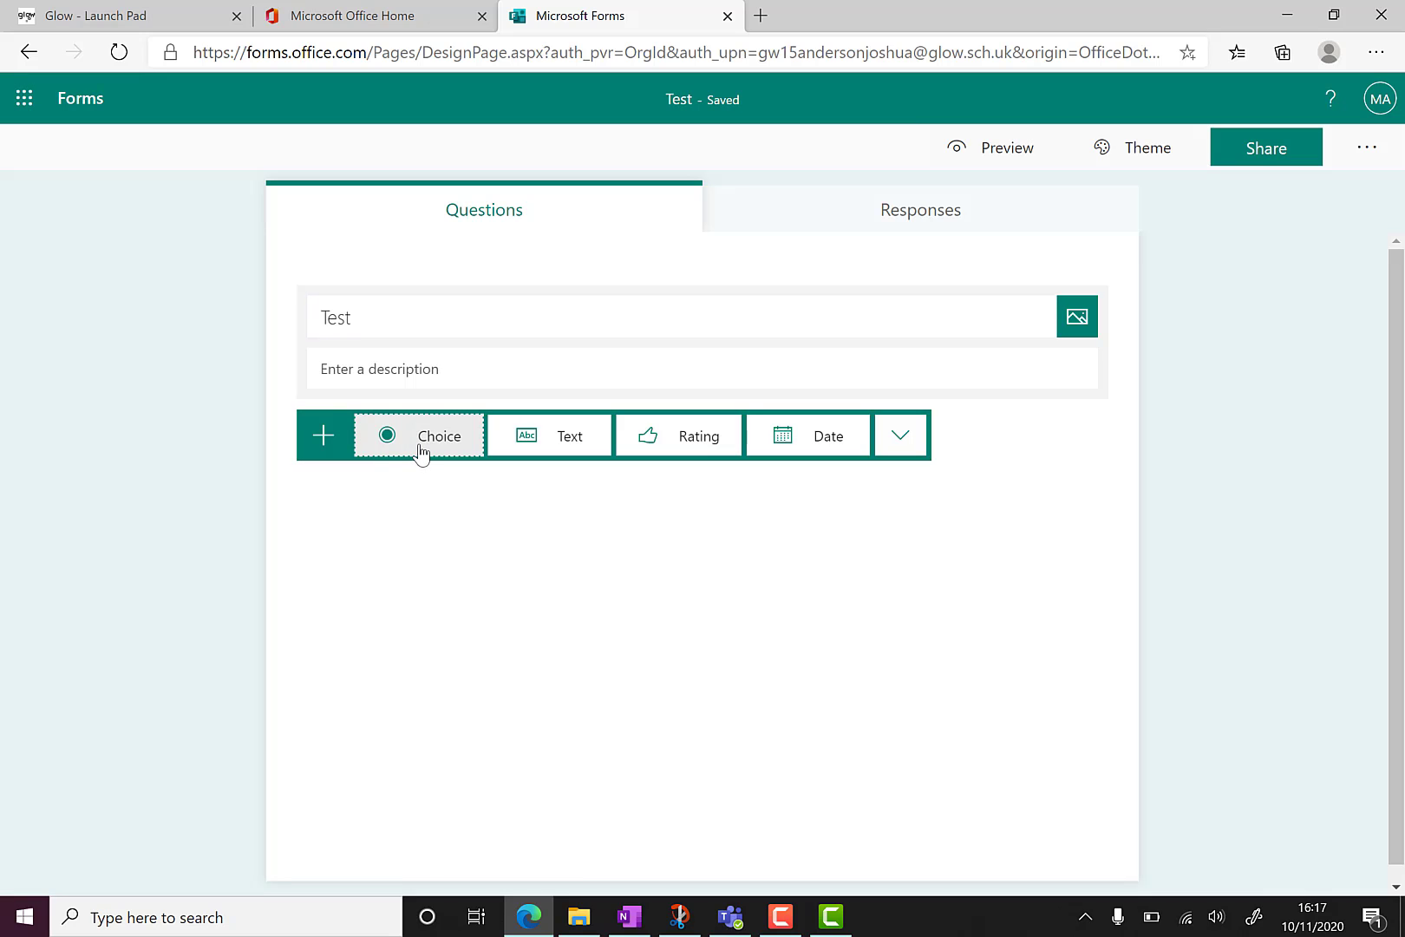
pyautogui.click(421, 447)
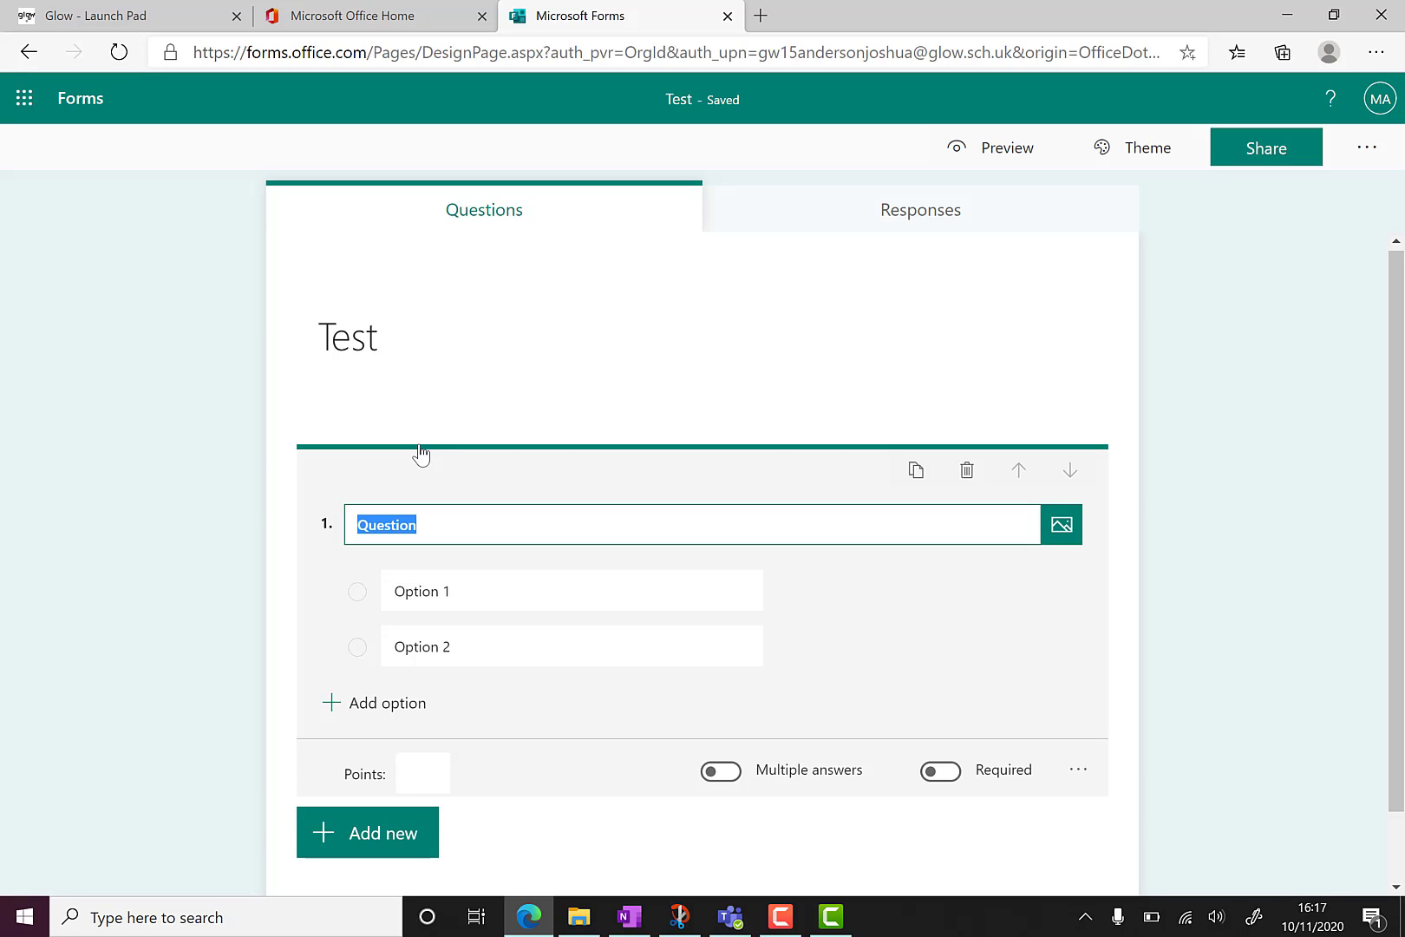
pyautogui.write('Wha')
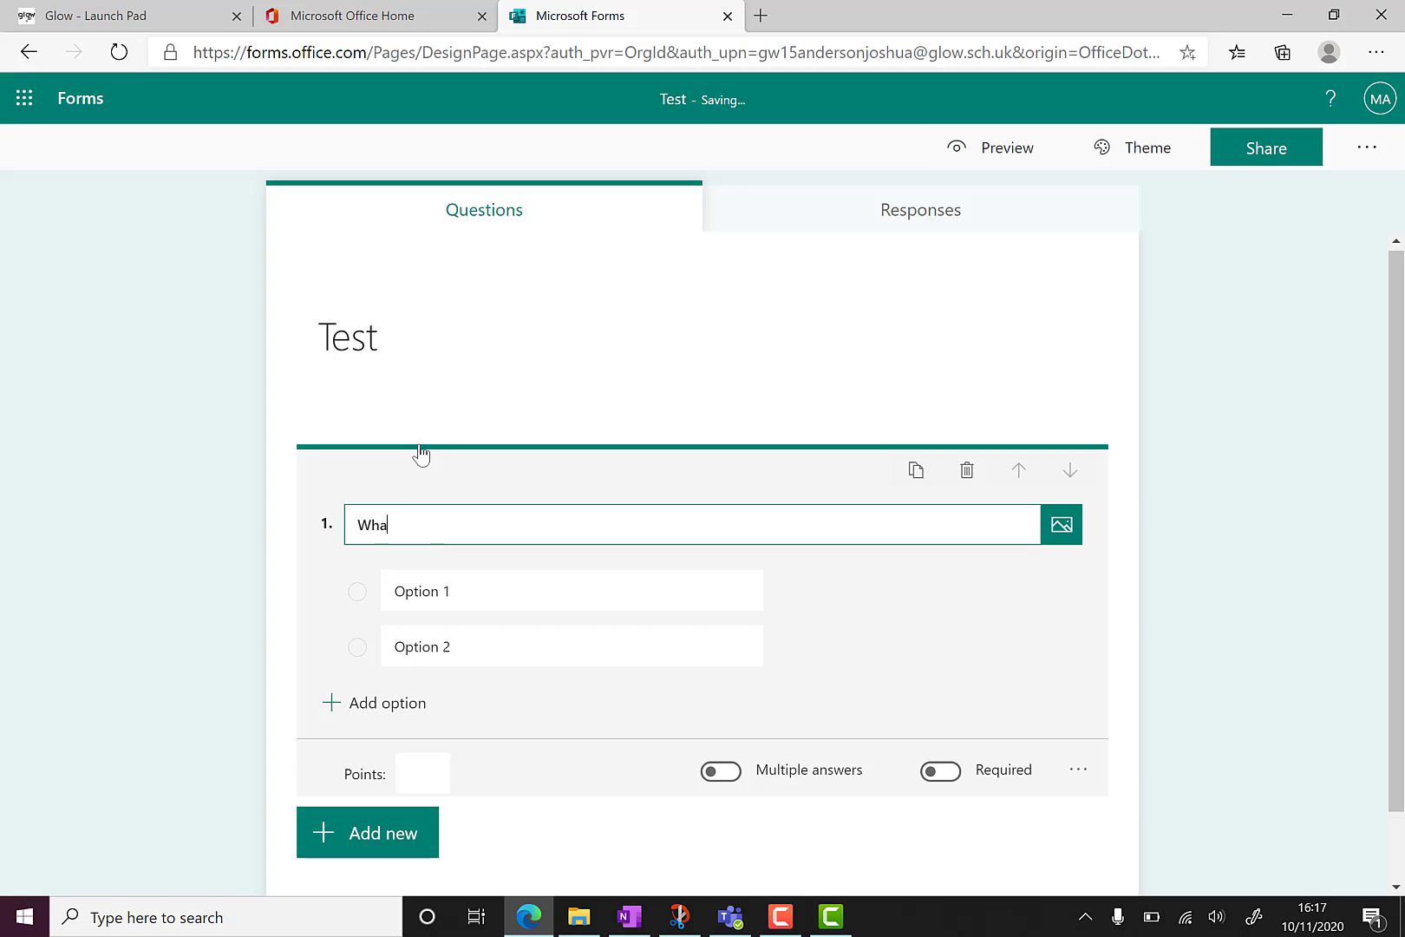
pyautogui.write('t is 2 x 3?')
# Enter answer options 6 and 5, marking 6 as correct.
pyautogui.click(530, 586)
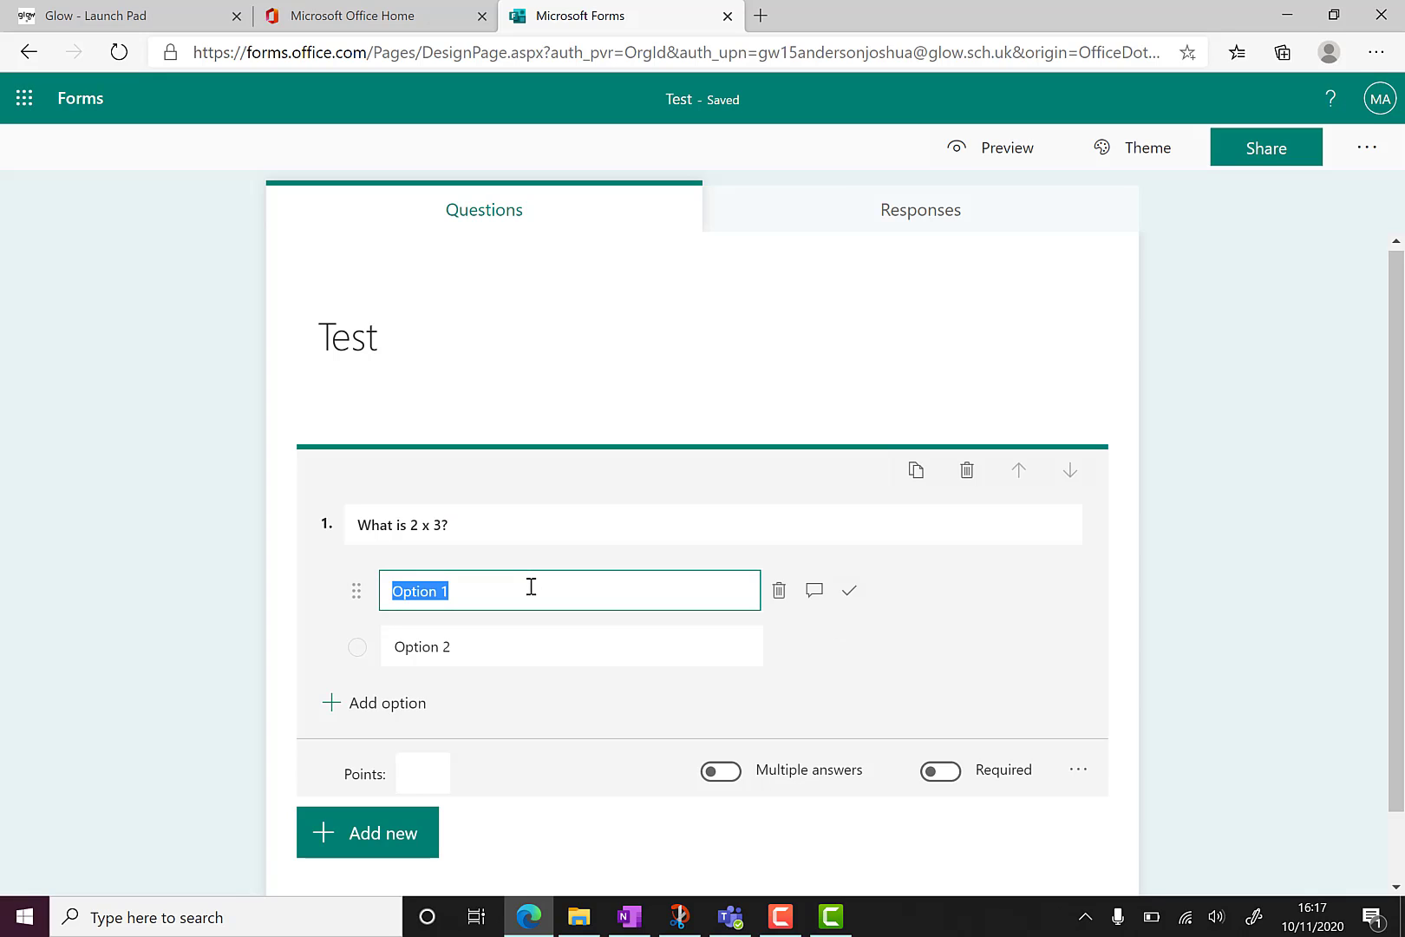
pyautogui.write('6')
pyautogui.click(501, 655)
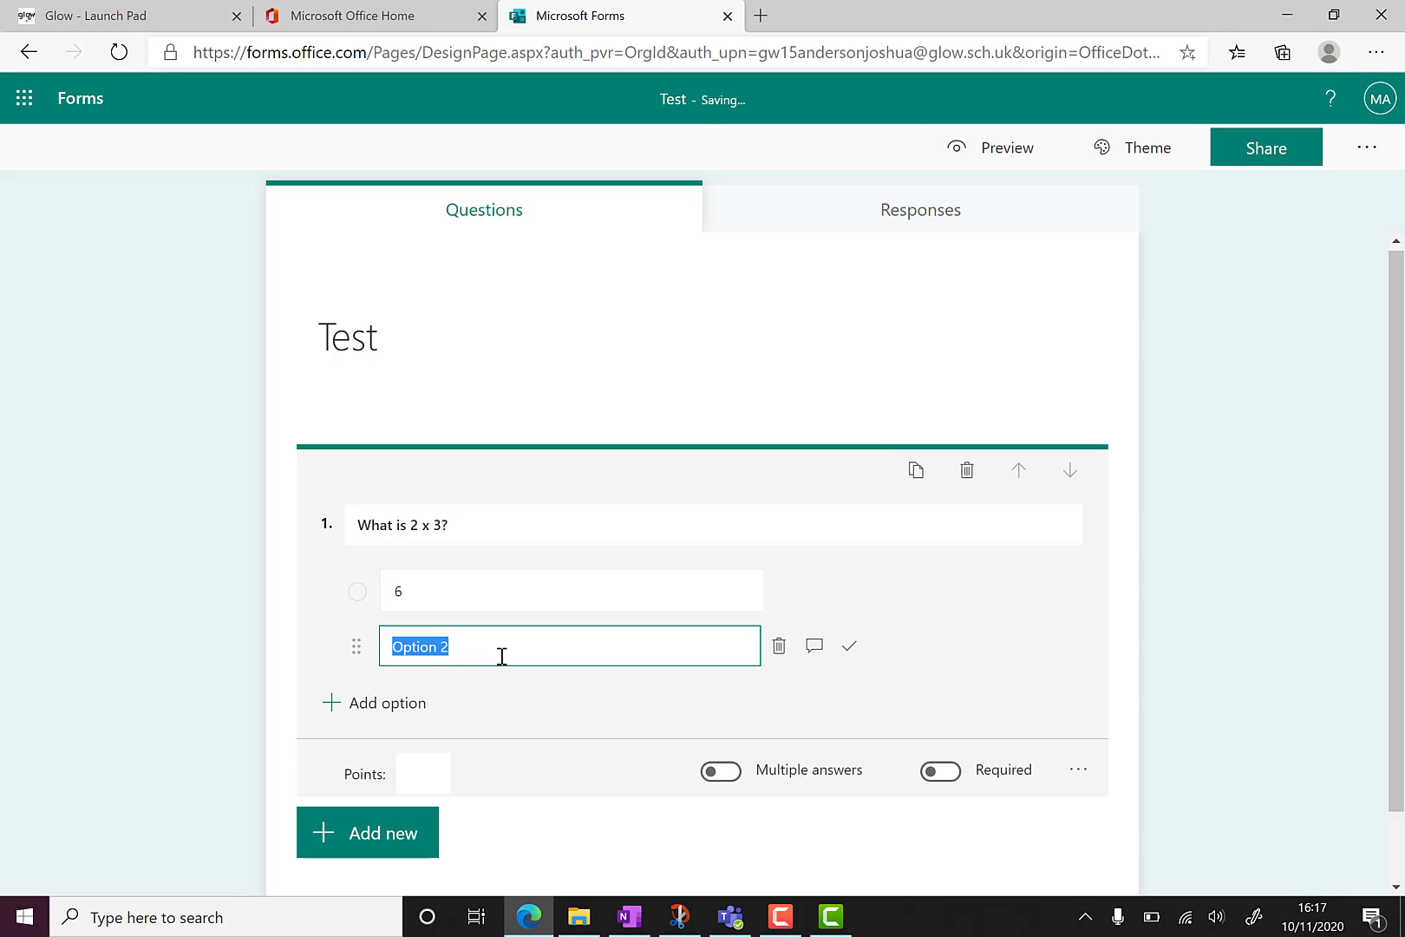
pyautogui.write('5')
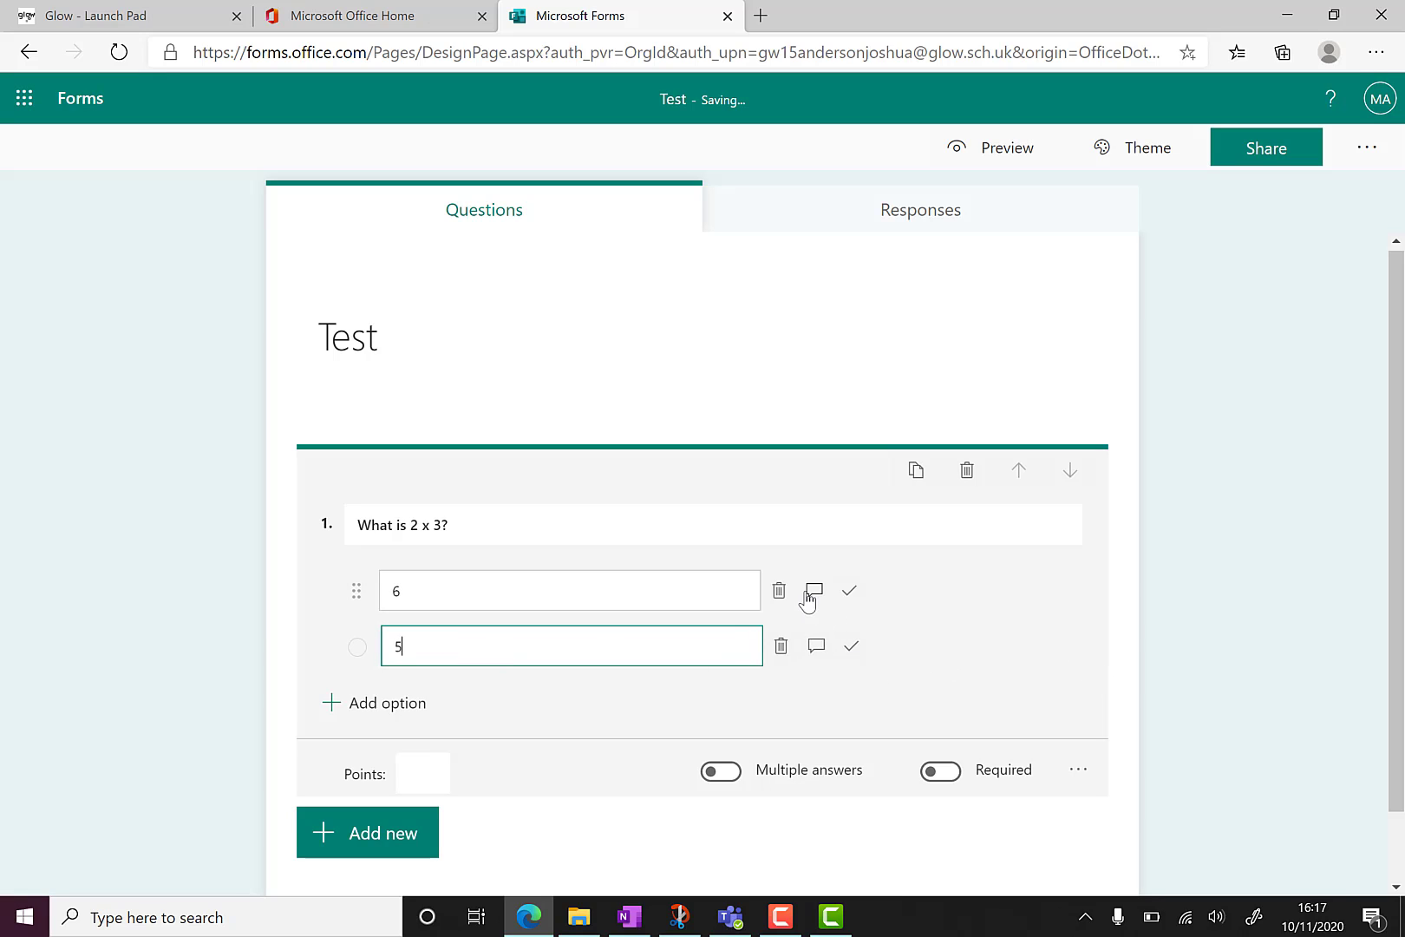
pyautogui.click(853, 595)
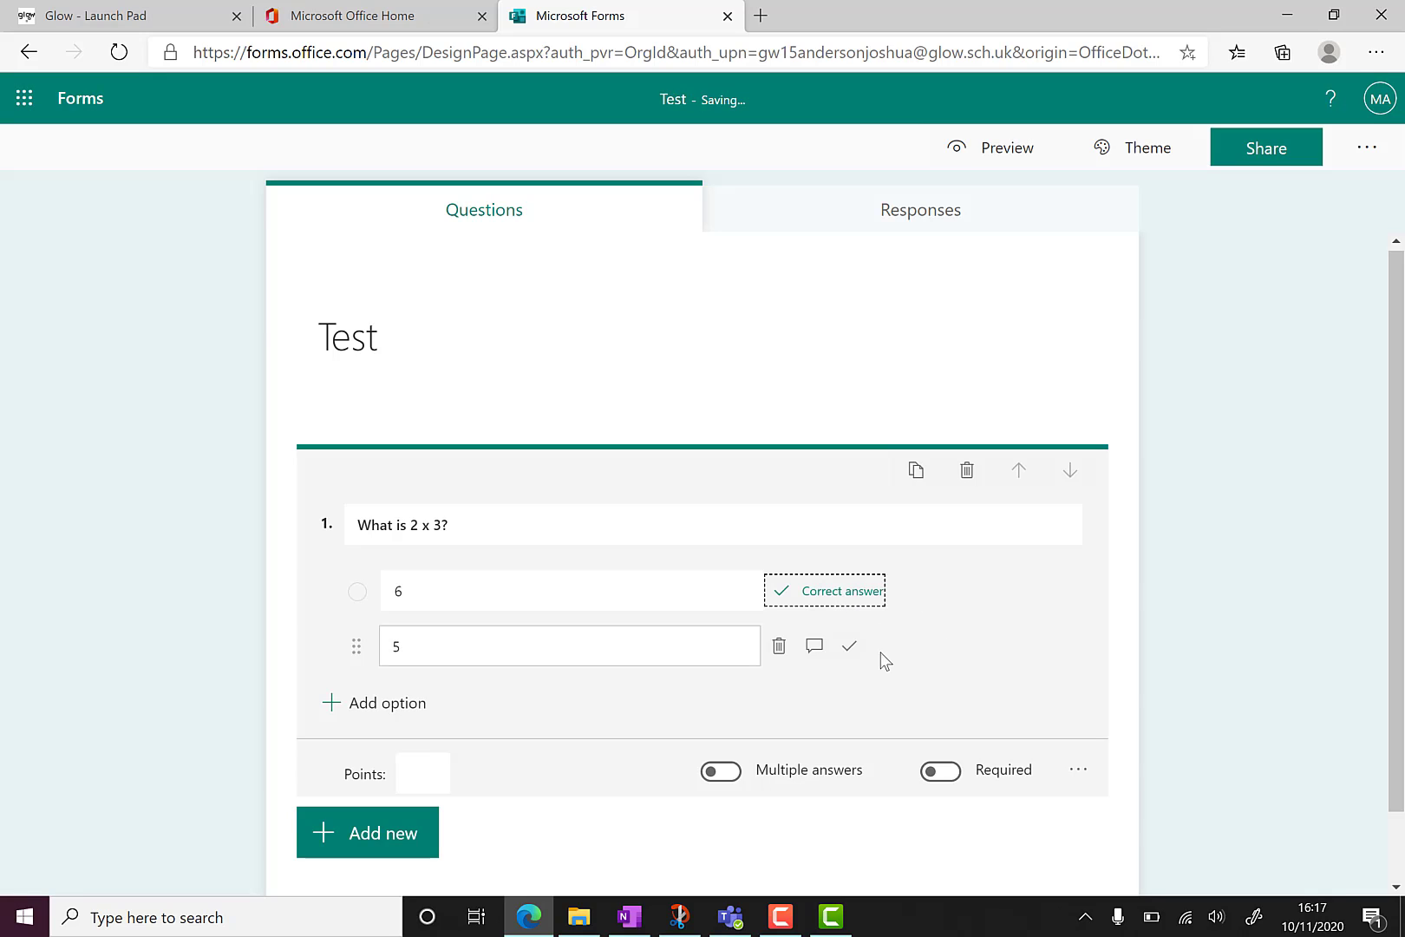
# Give answer 5 the feedback 'You have added the two numbers instead of multiplying them'.
pyautogui.click(814, 647)
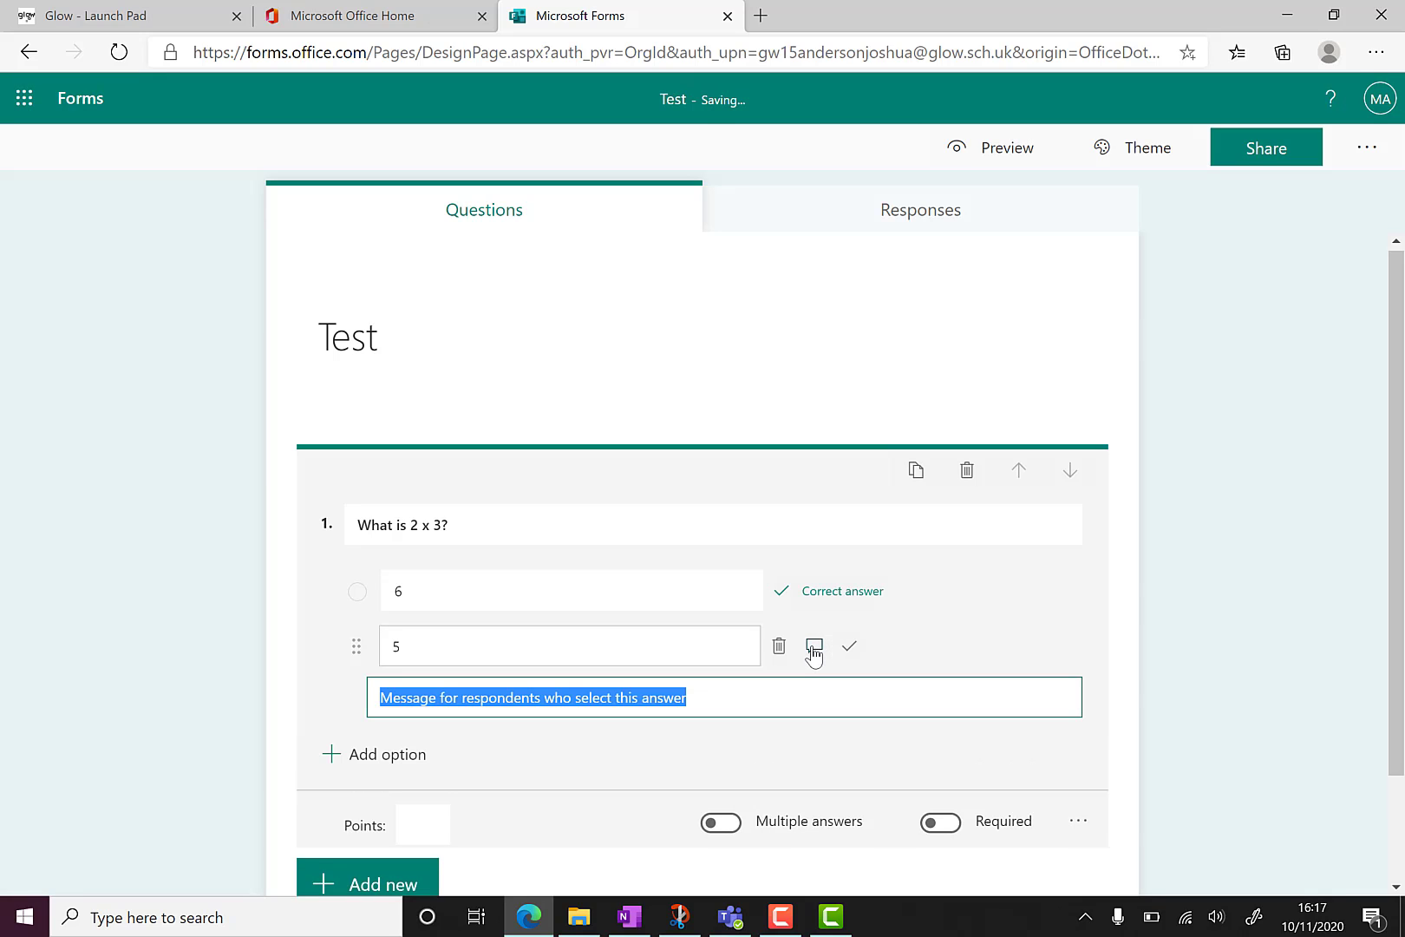
pyautogui.write('You h')
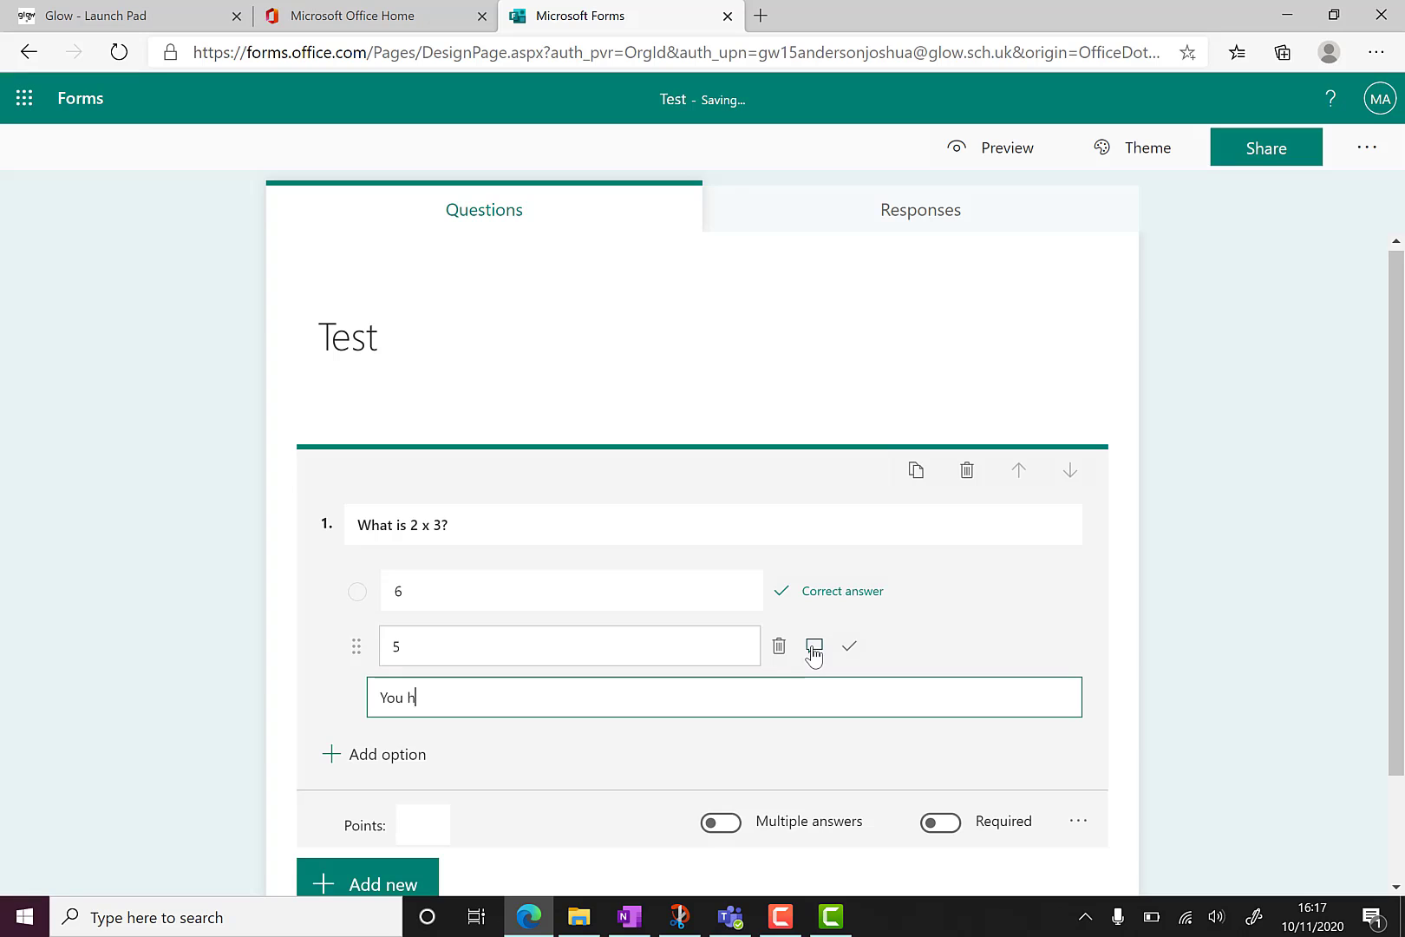
pyautogui.write('ave added the two number')
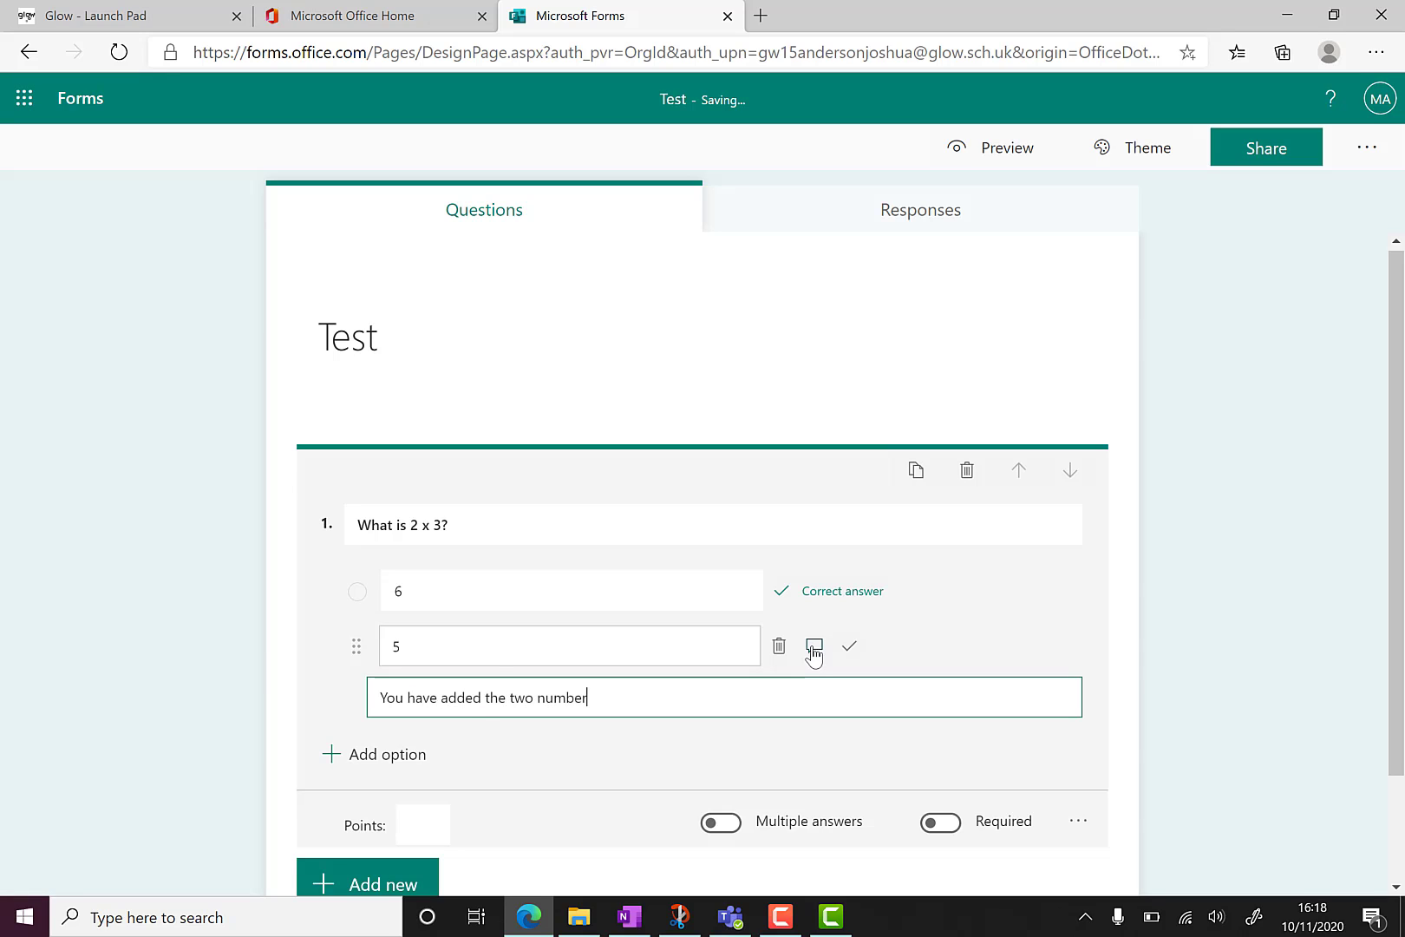
pyautogui.write('s instead of multiplying them!')
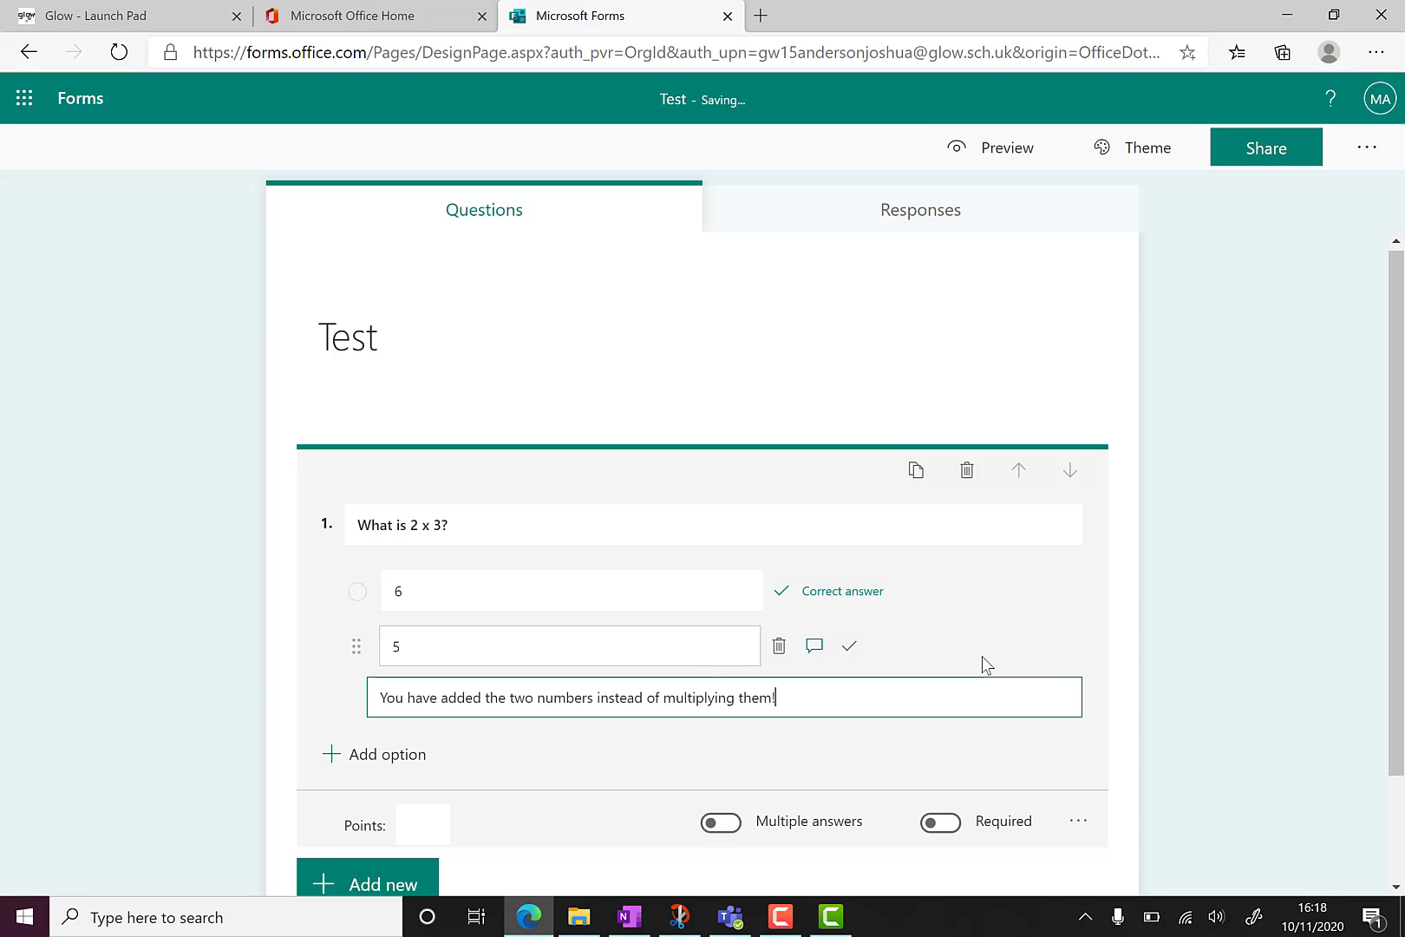
# Make question 1 worth 1 point.
pyautogui.click(1005, 652)
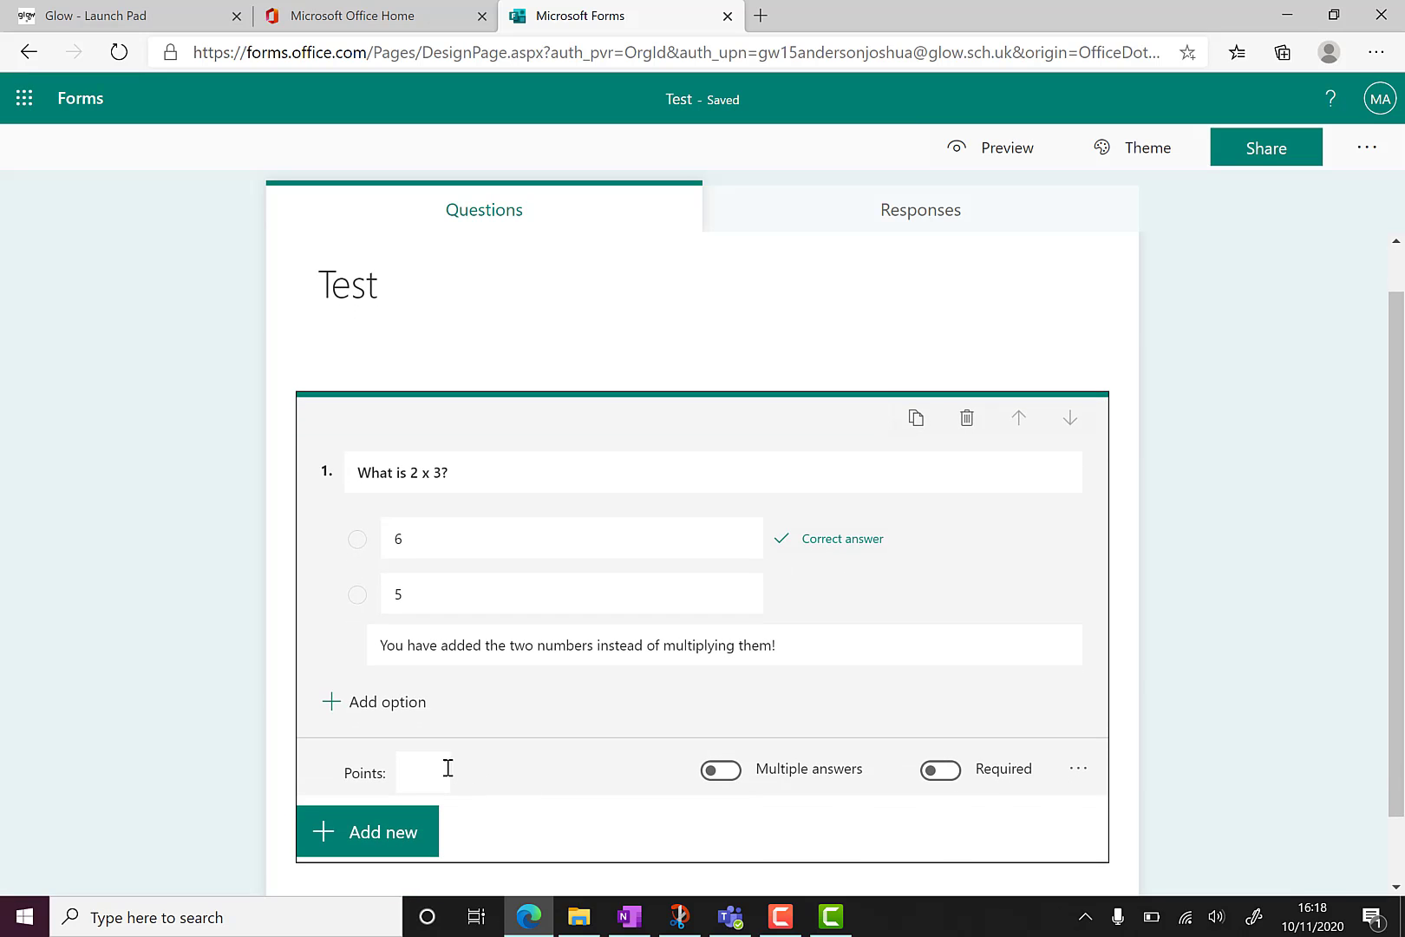
pyautogui.click(425, 766)
pyautogui.write('1')
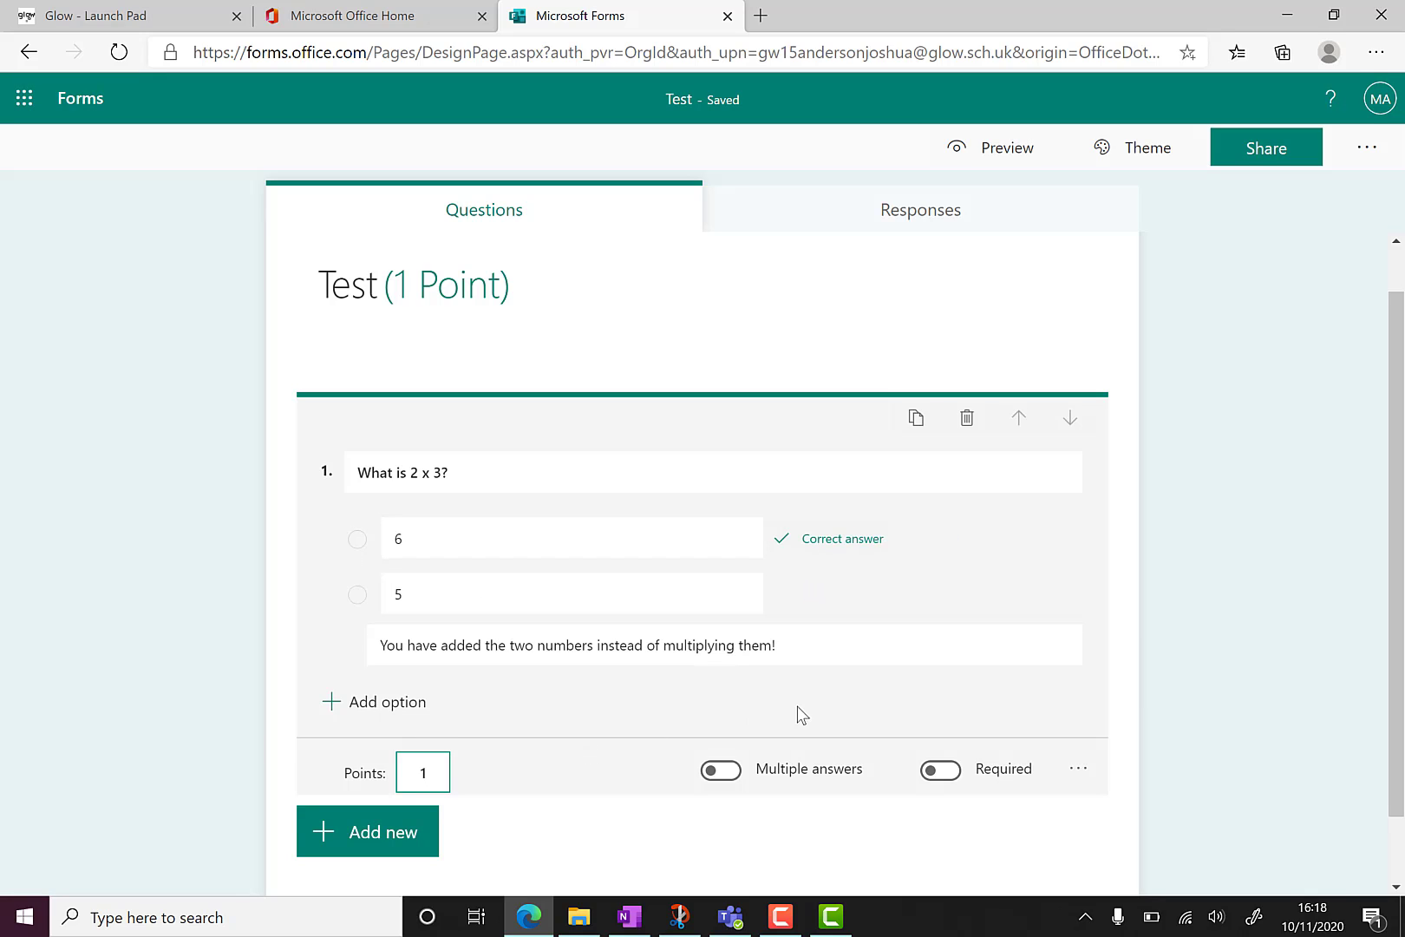
# Enable Shuffle options for question 1, toggle Maths on and back off.
pyautogui.click(1078, 769)
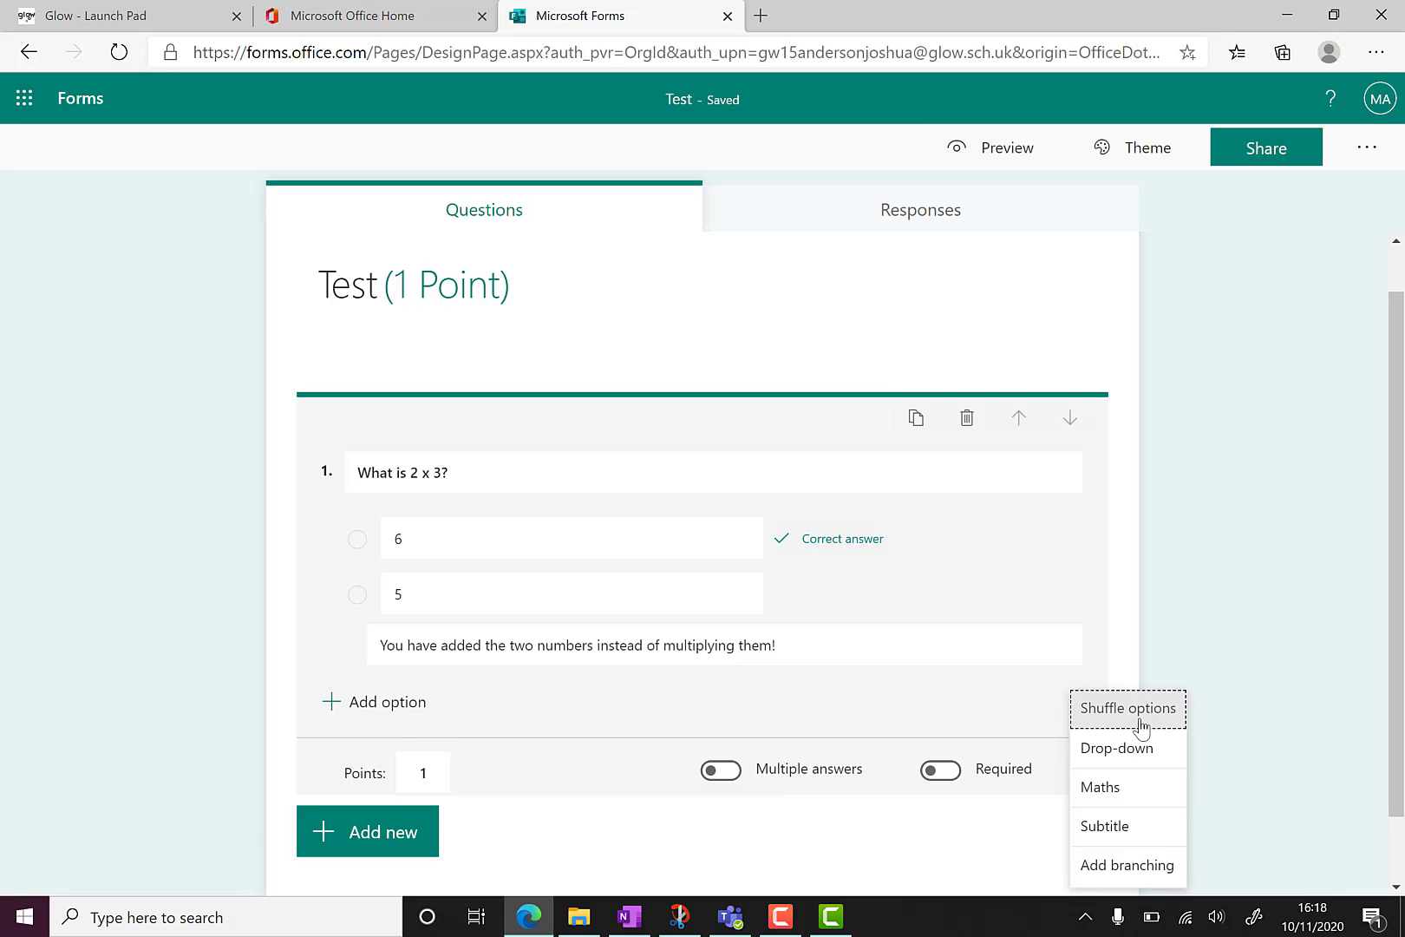
pyautogui.click(1141, 727)
pyautogui.click(1078, 772)
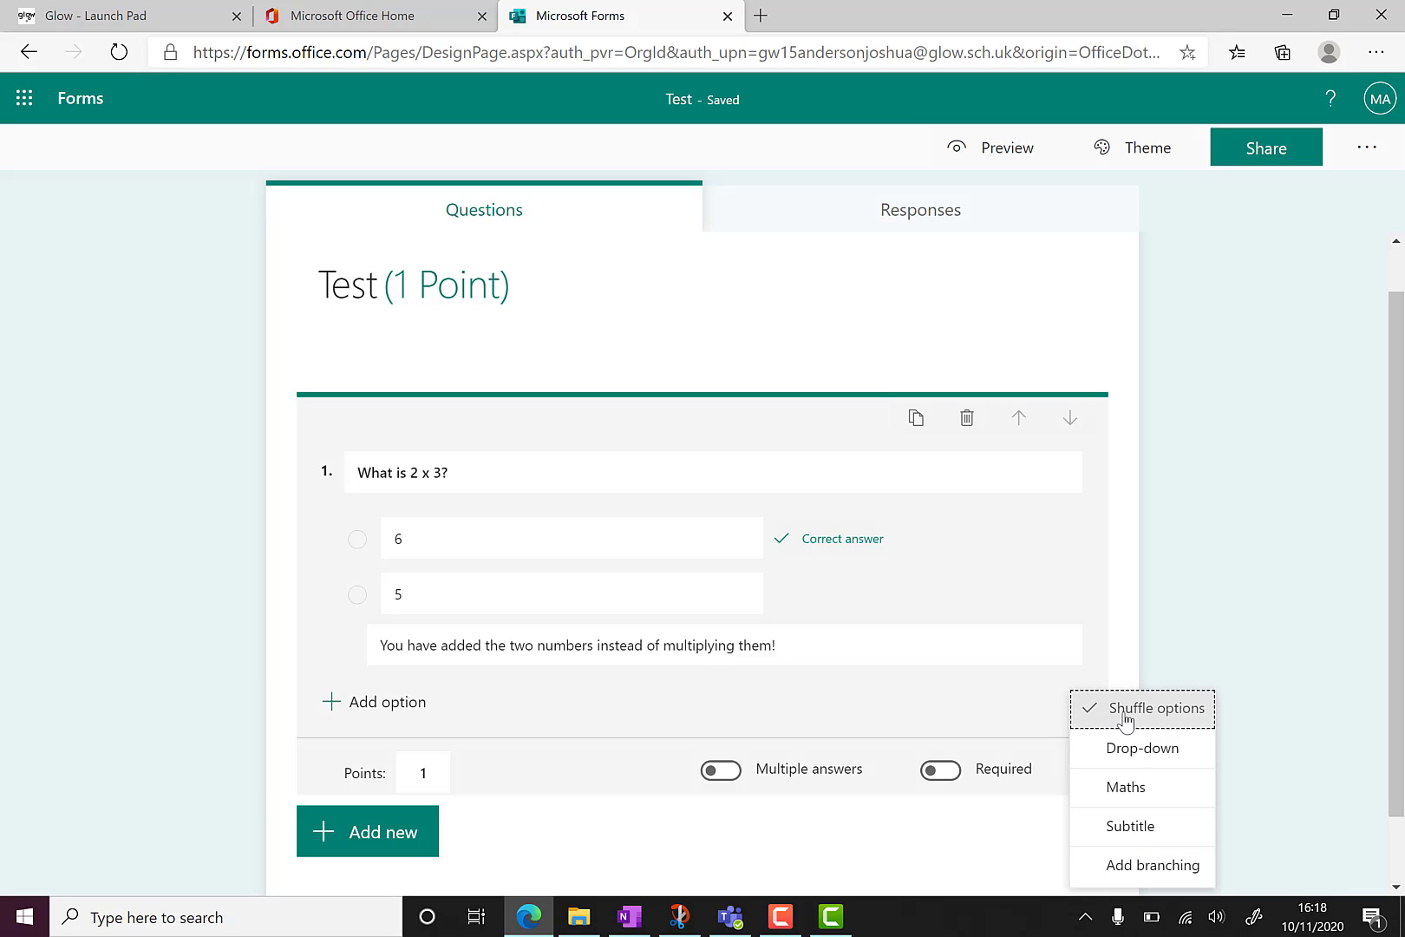
pyautogui.click(1126, 787)
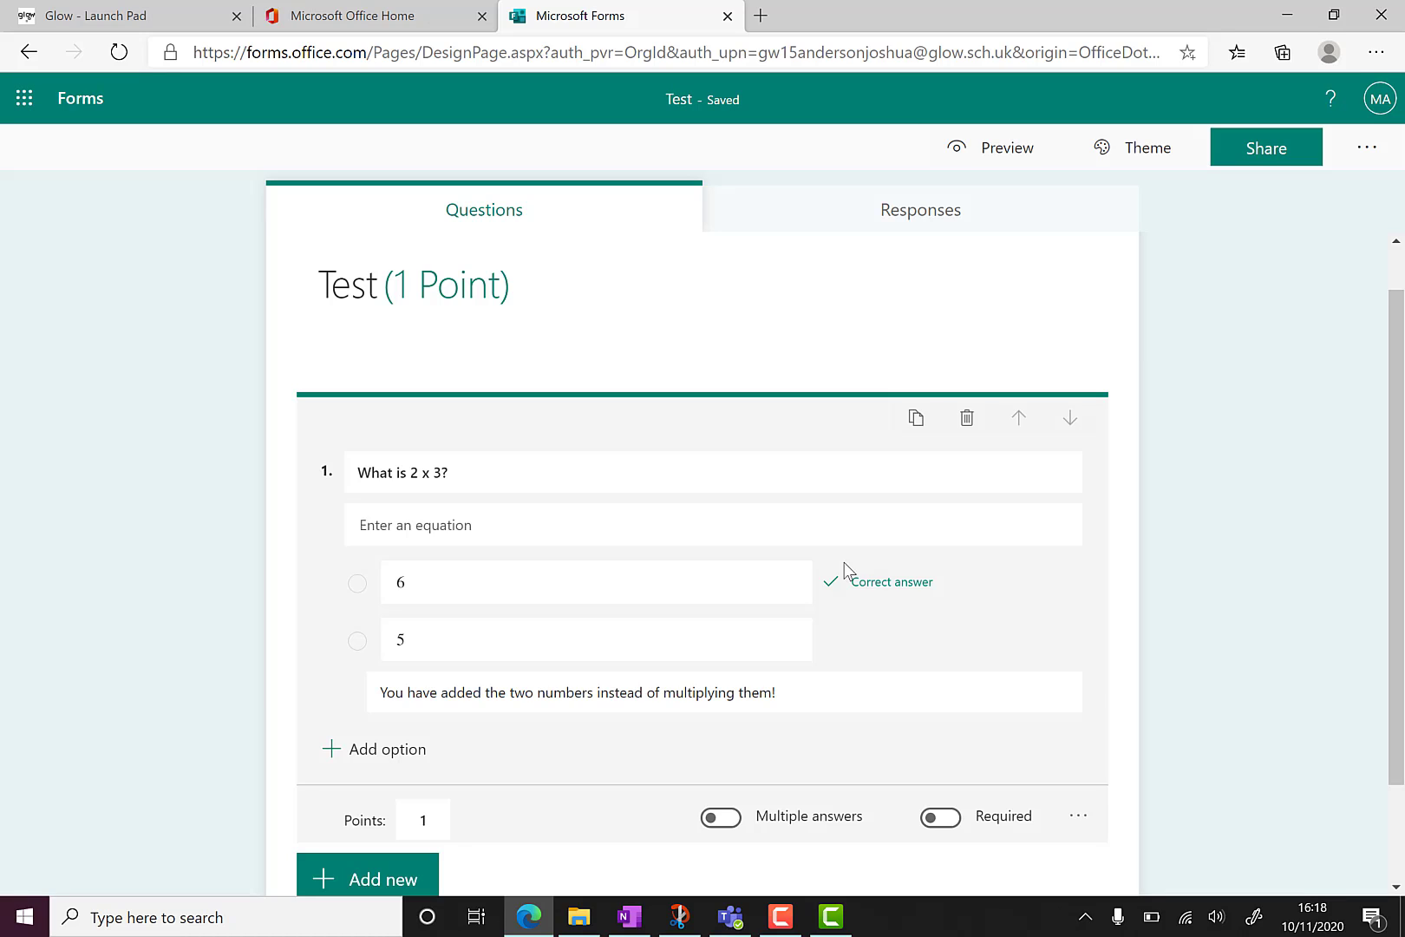
pyautogui.click(1078, 826)
pyautogui.click(1124, 792)
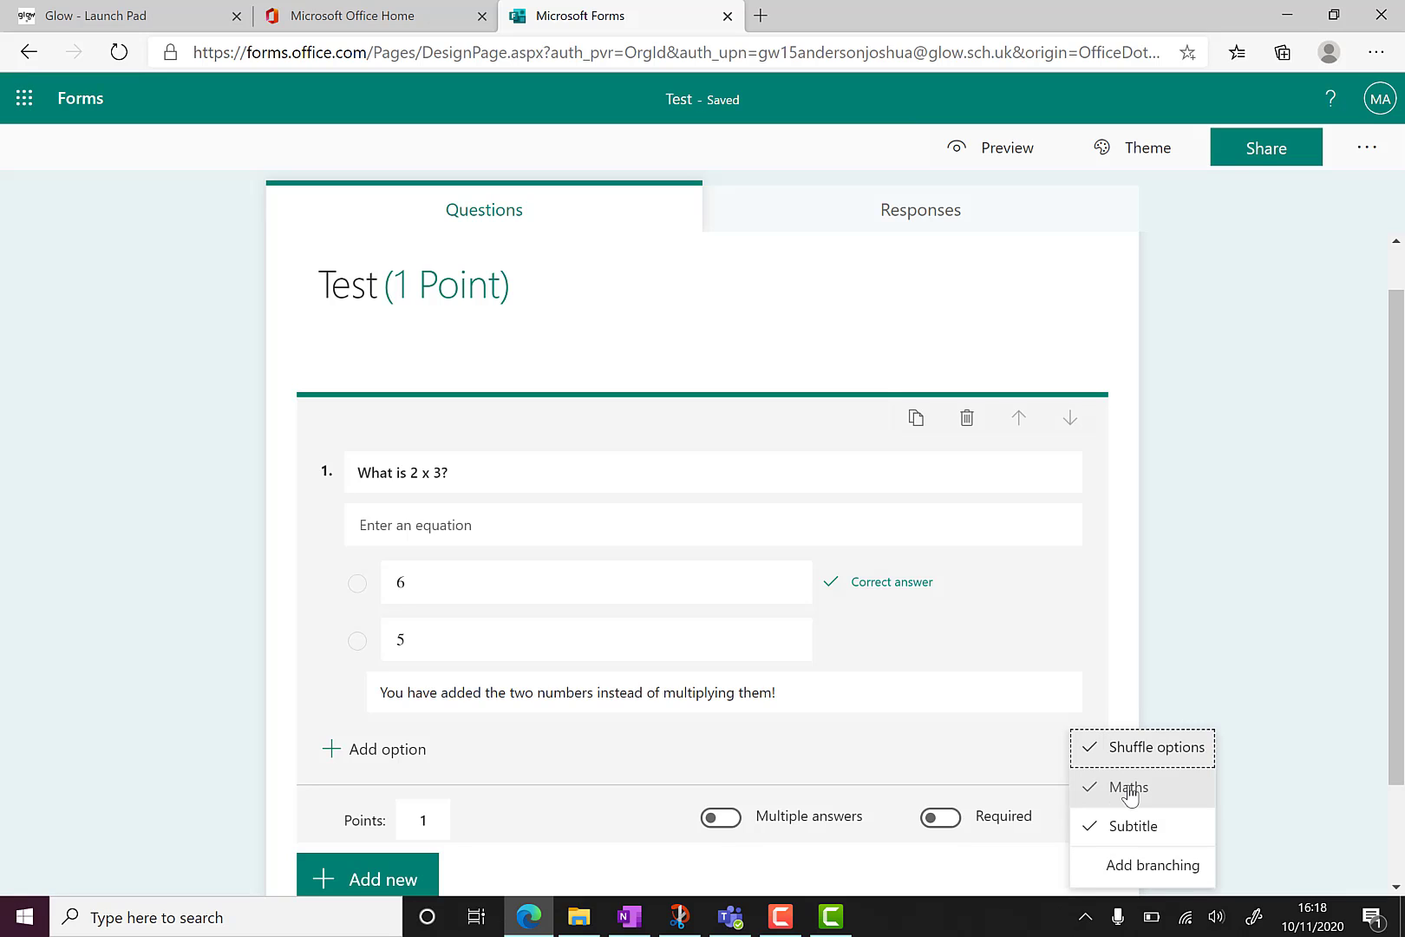
pyautogui.scroll(-1, 1130, 796)
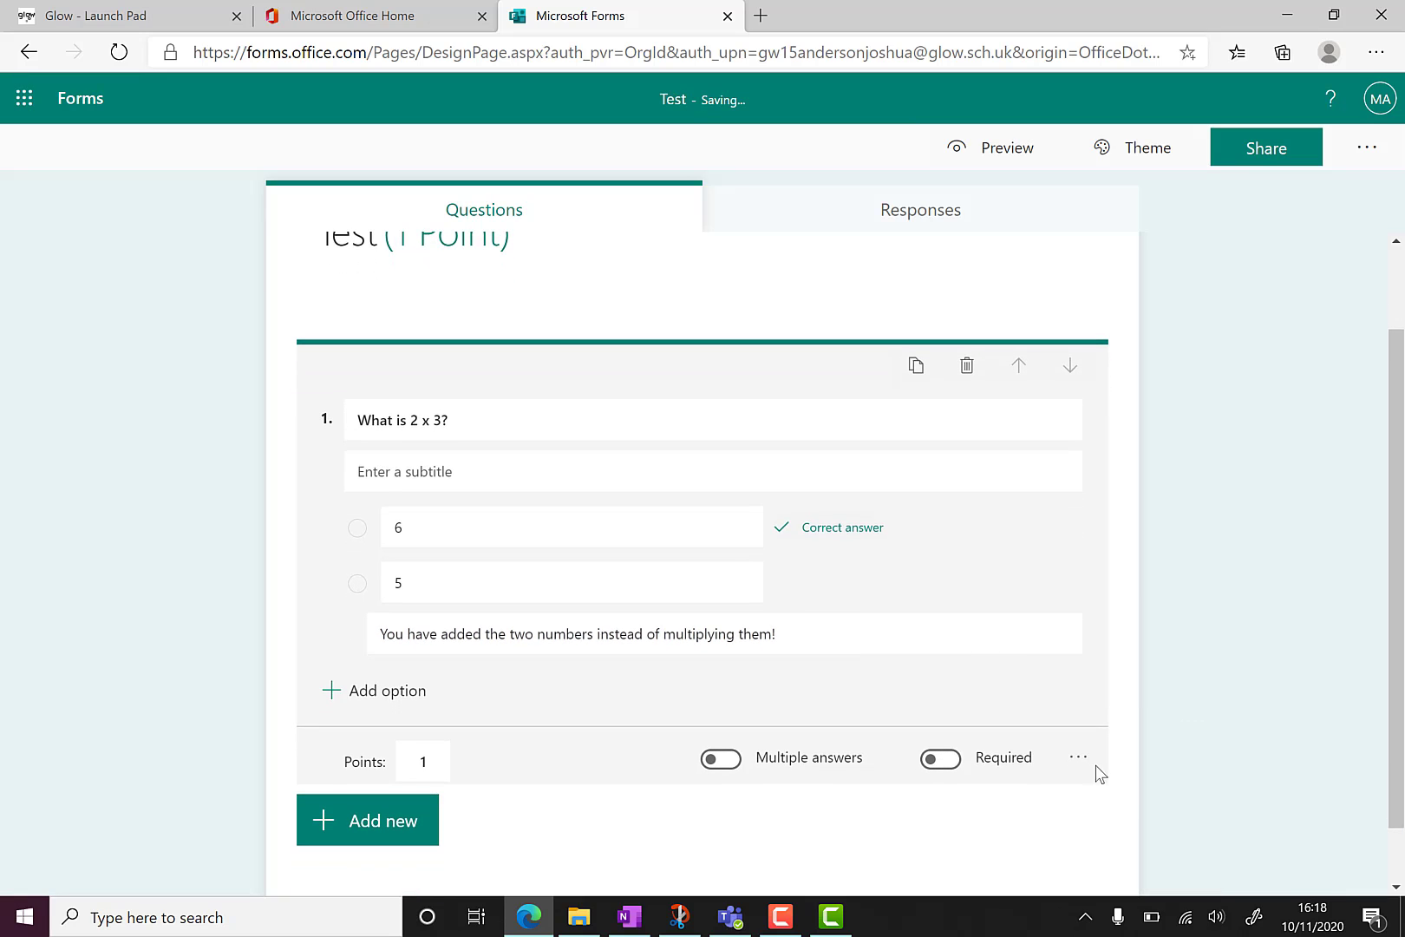
pyautogui.click(1079, 759)
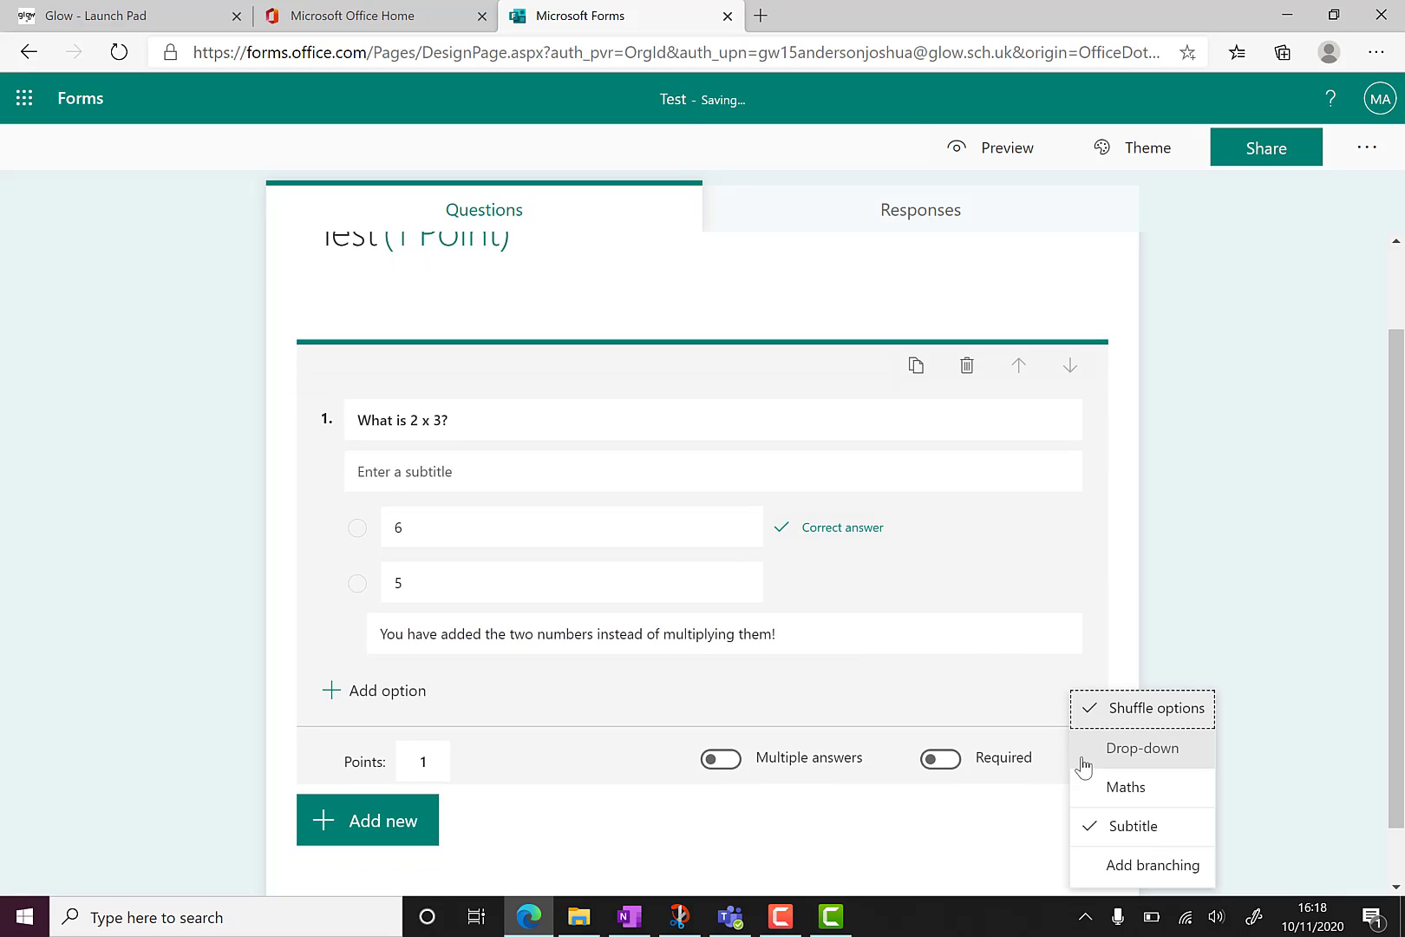
pyautogui.click(1116, 866)
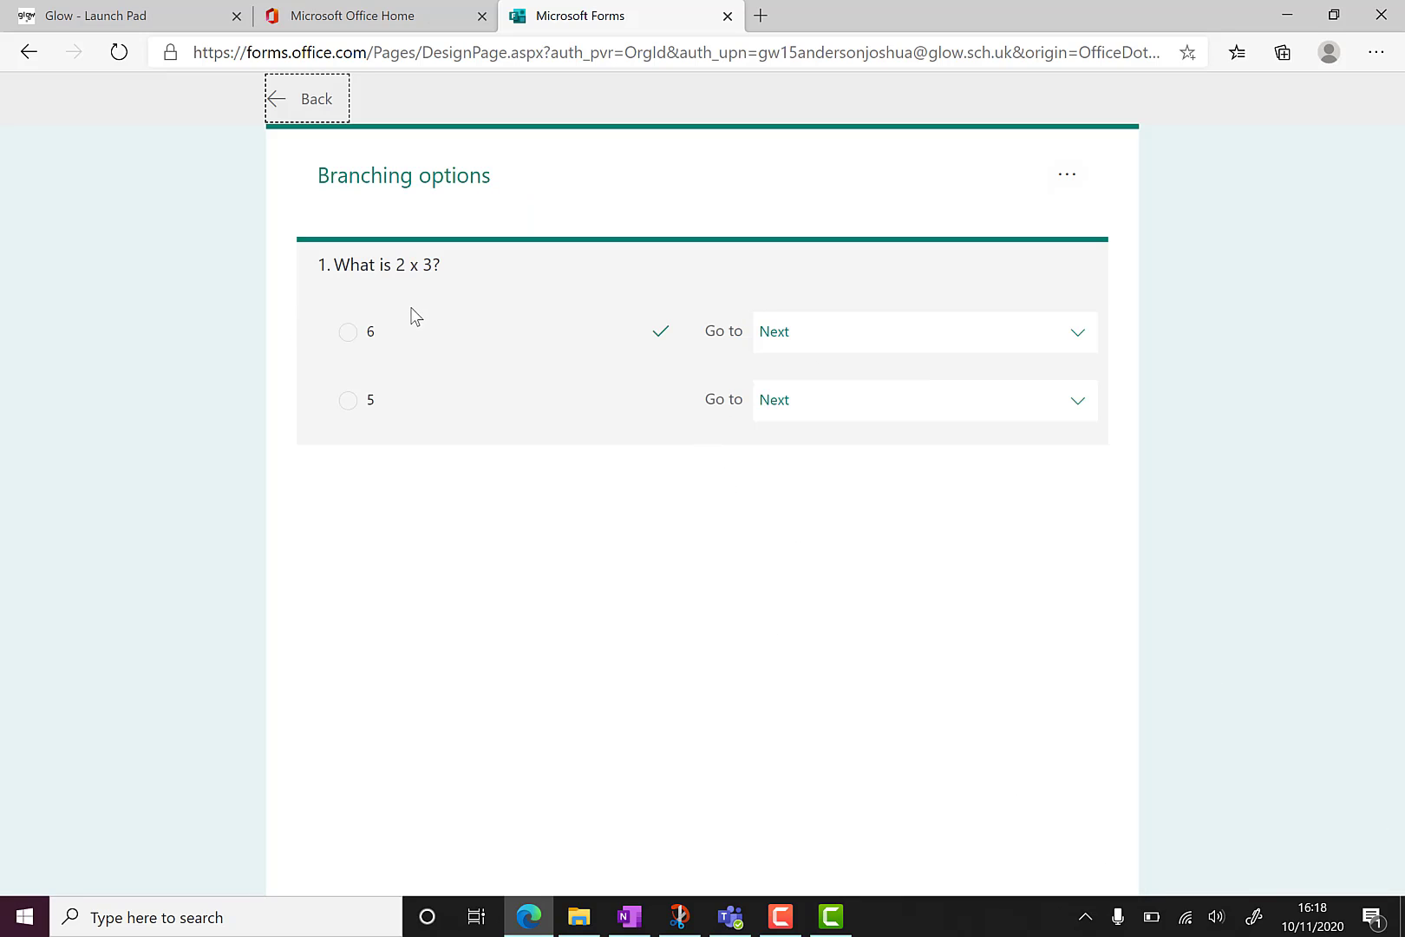
pyautogui.click(1001, 338)
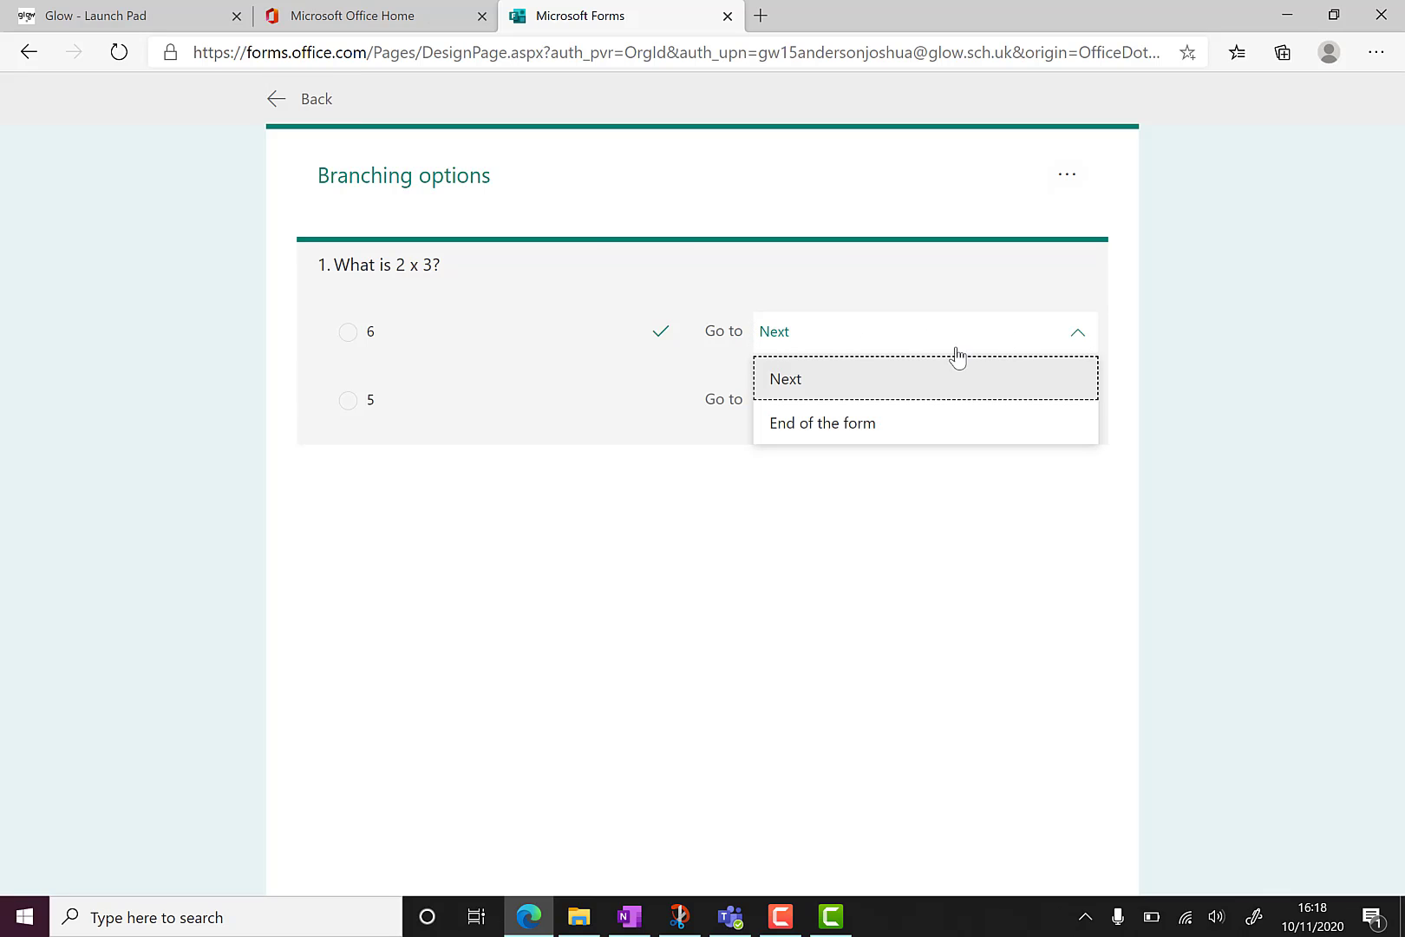
pyautogui.click(303, 99)
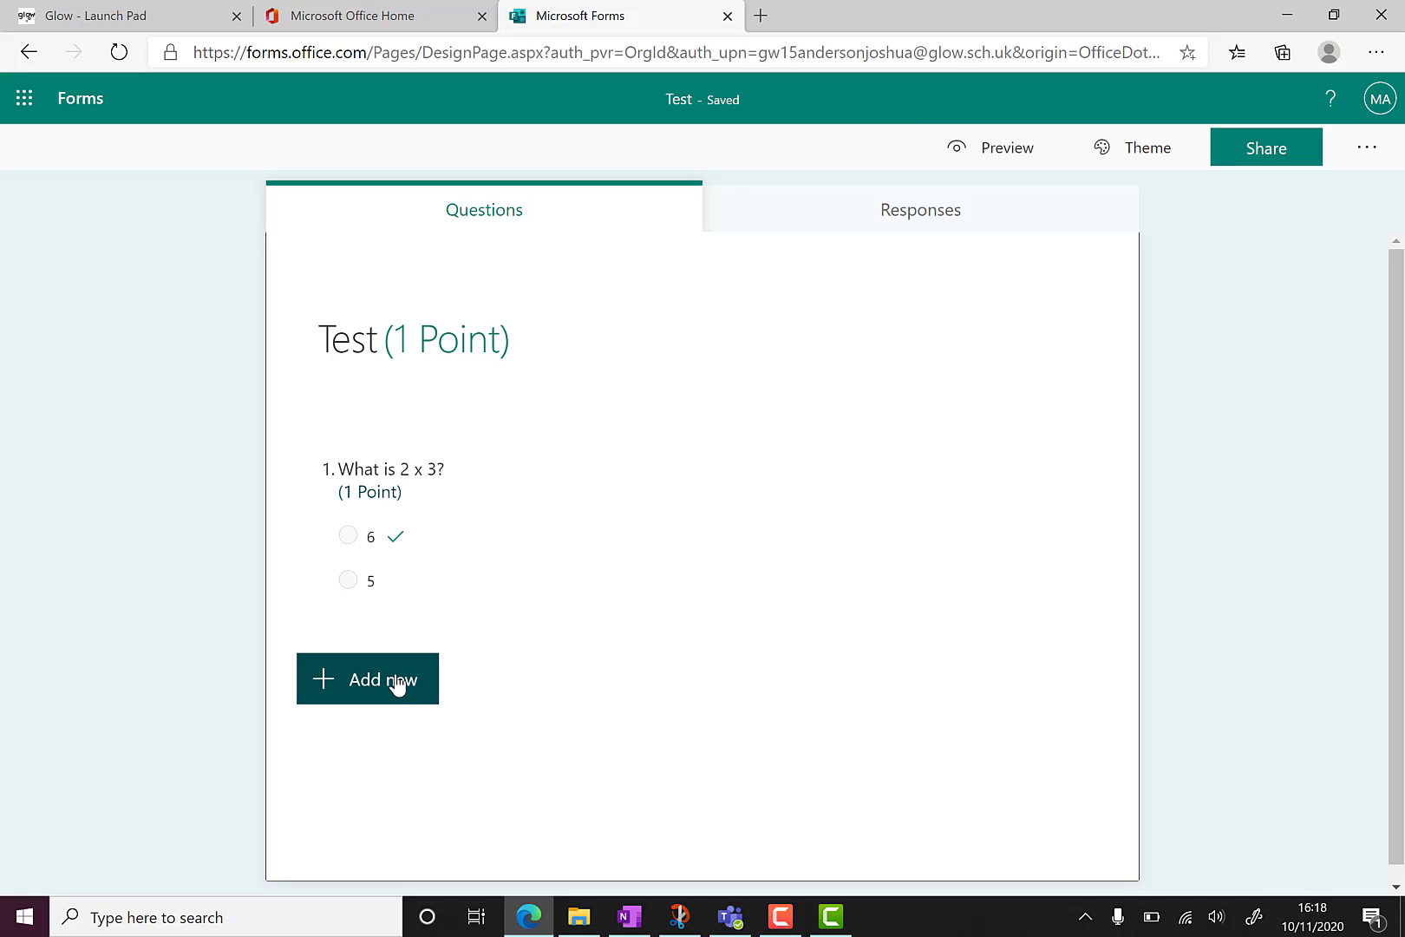
# Add a text question titled 'Question 2'.
pyautogui.click(397, 683)
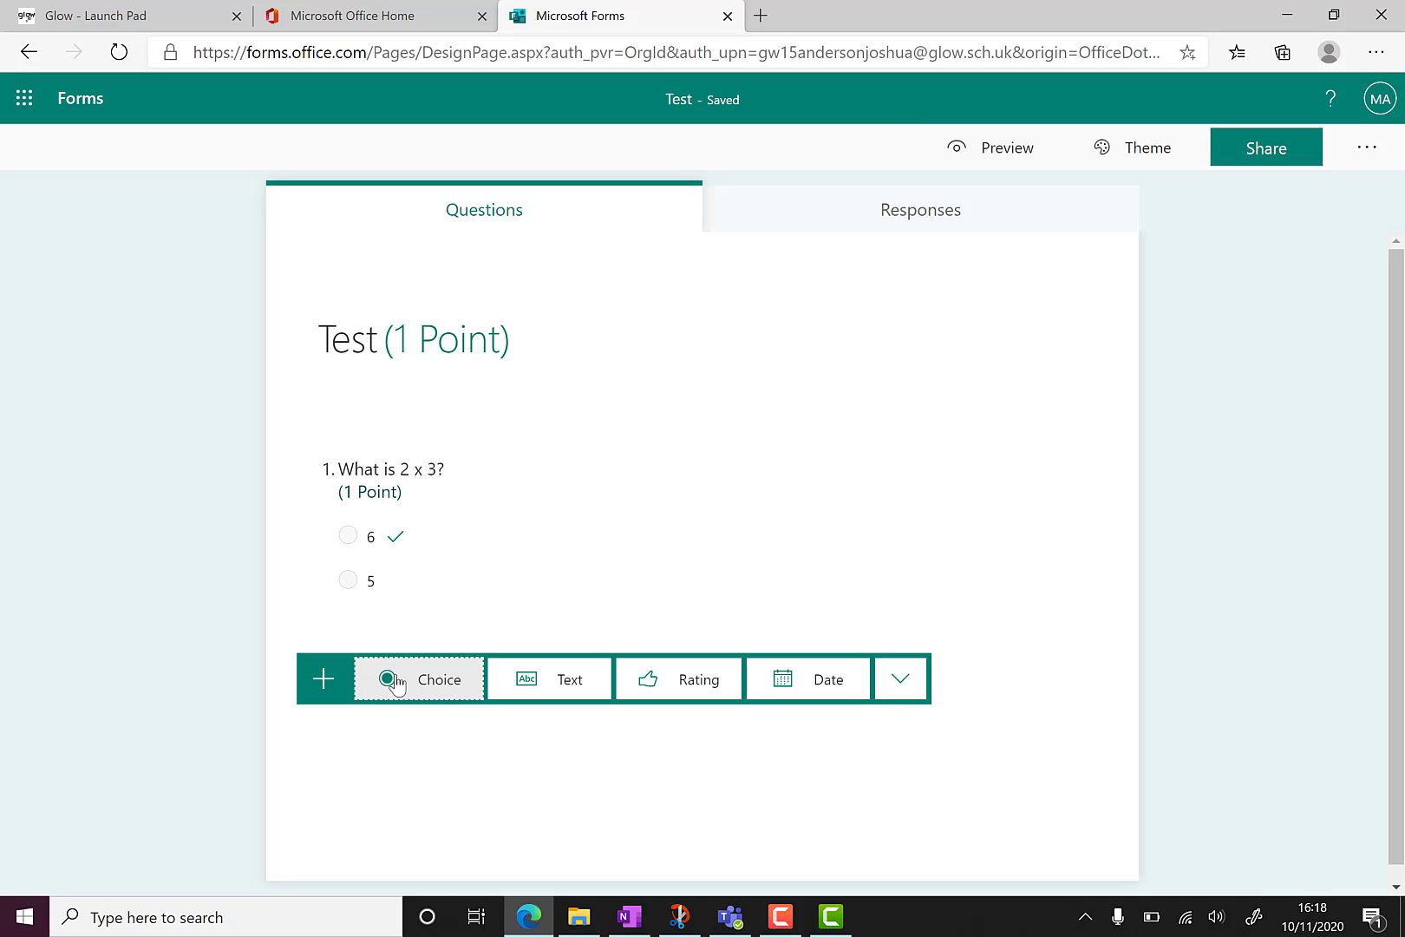
pyautogui.click(568, 685)
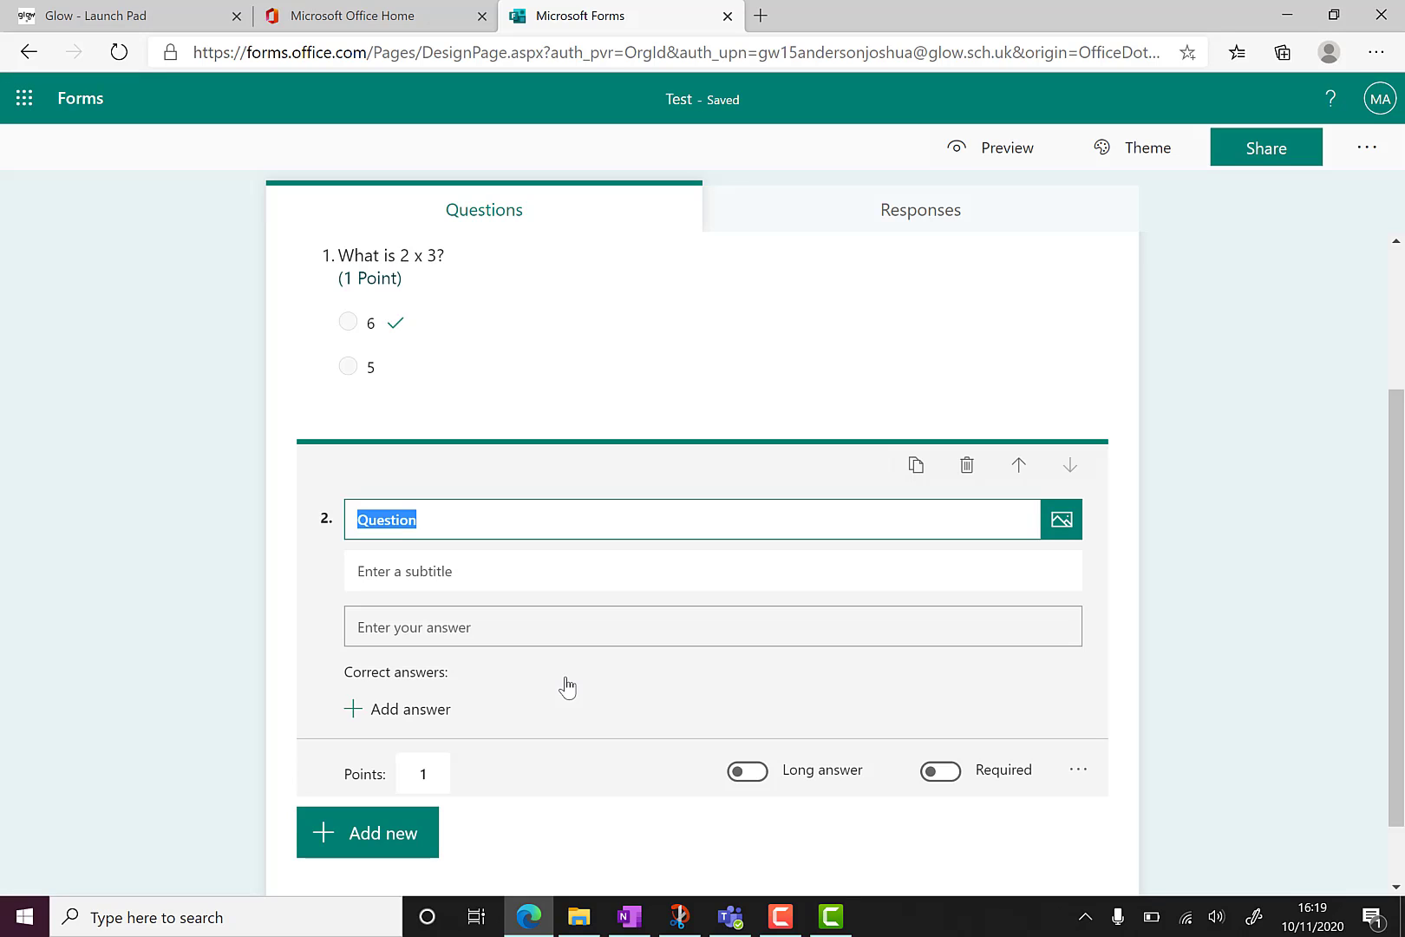
pyautogui.write('Question ')
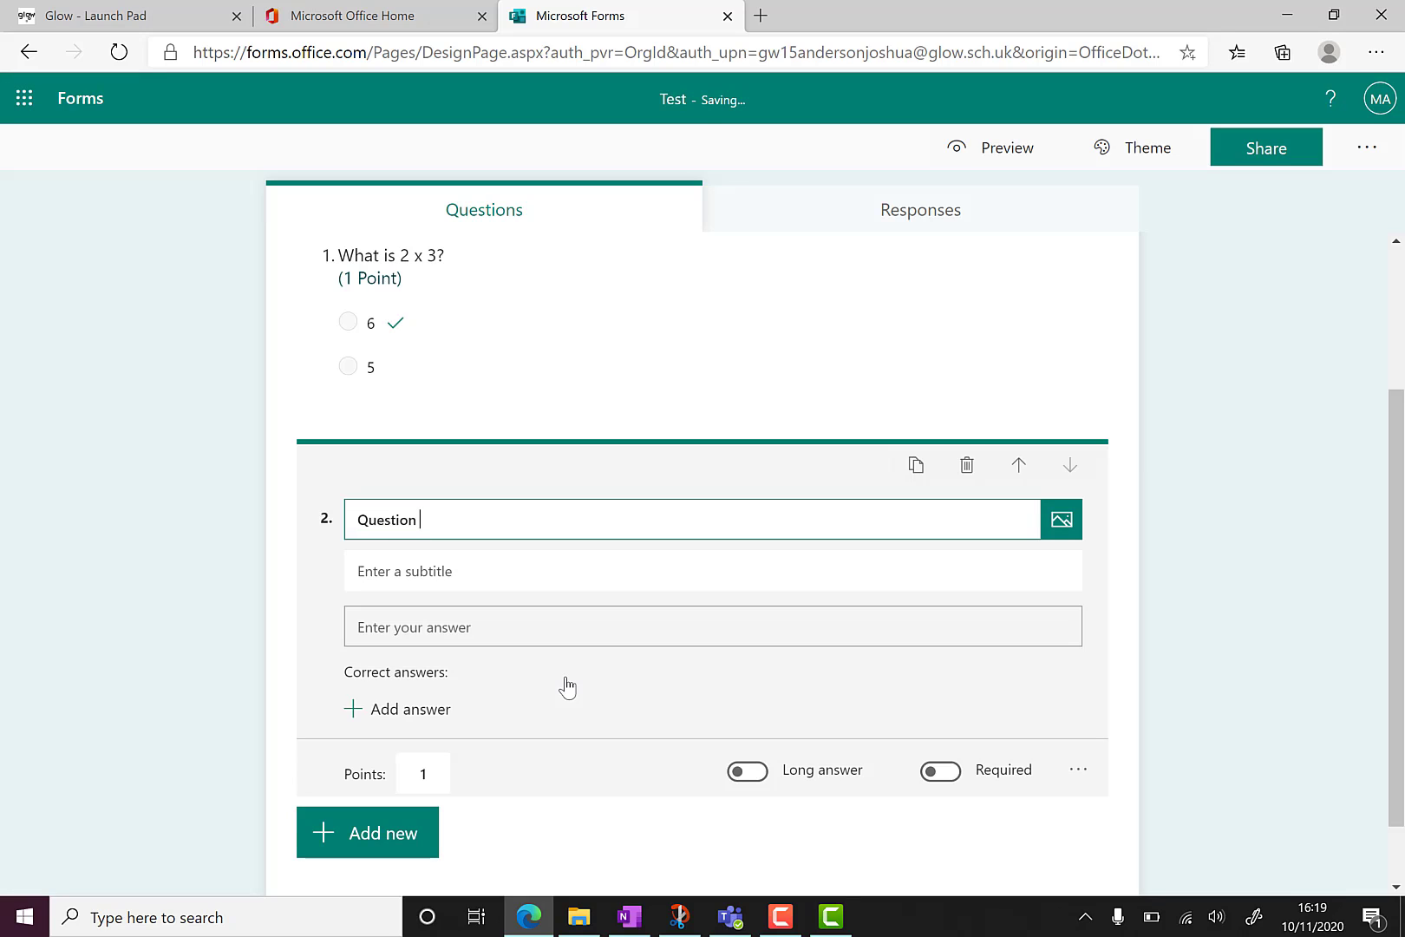
pyautogui.write('2')
# Select question 1 and show its extra settings menu.
pyautogui.scroll(1, 764, 413)
pyautogui.click(954, 370)
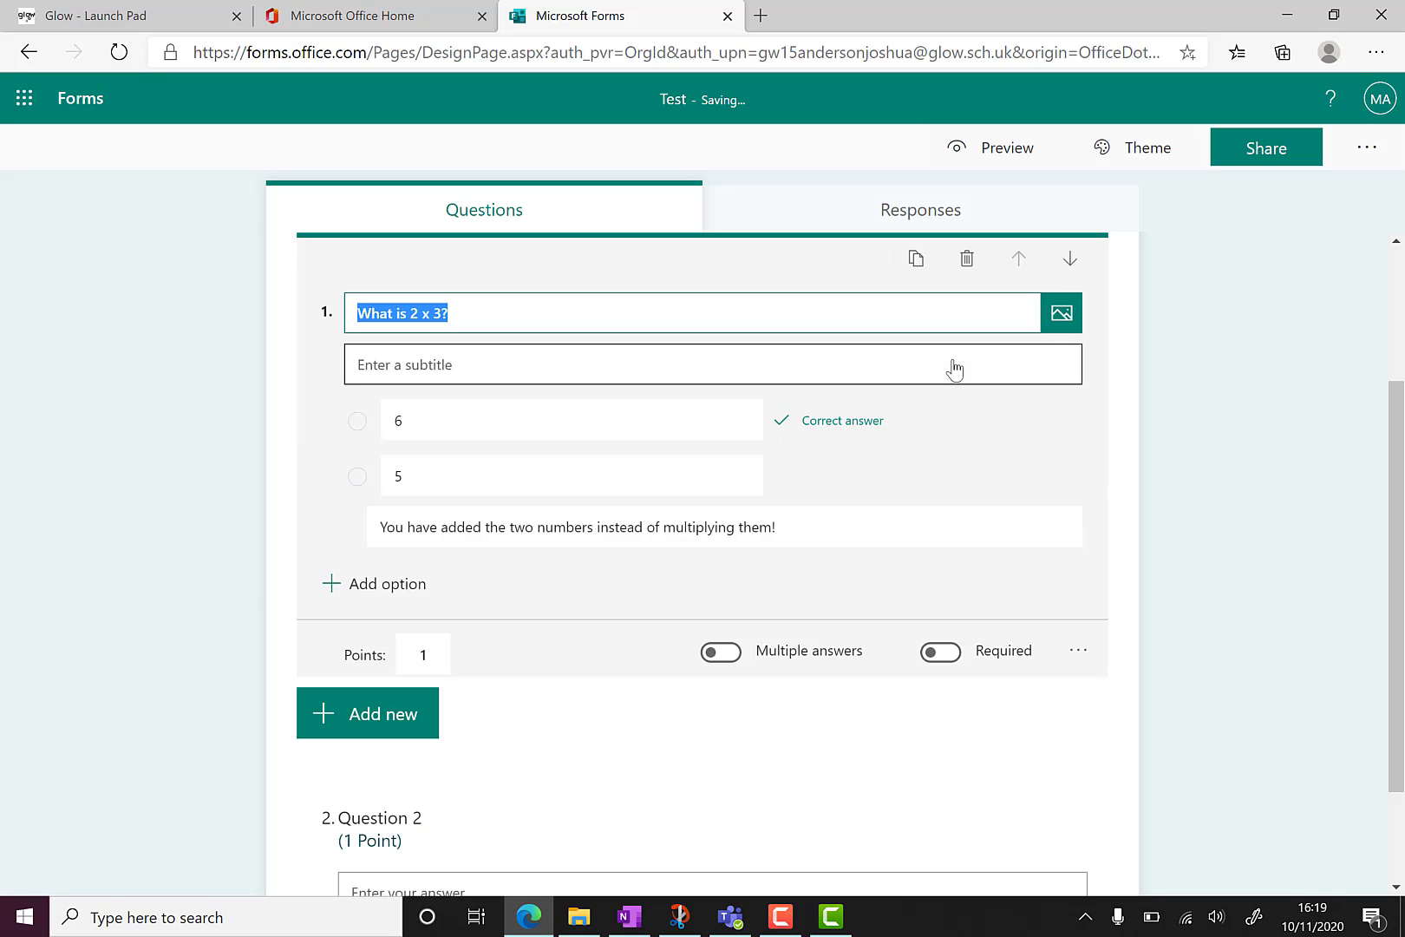
pyautogui.click(1078, 650)
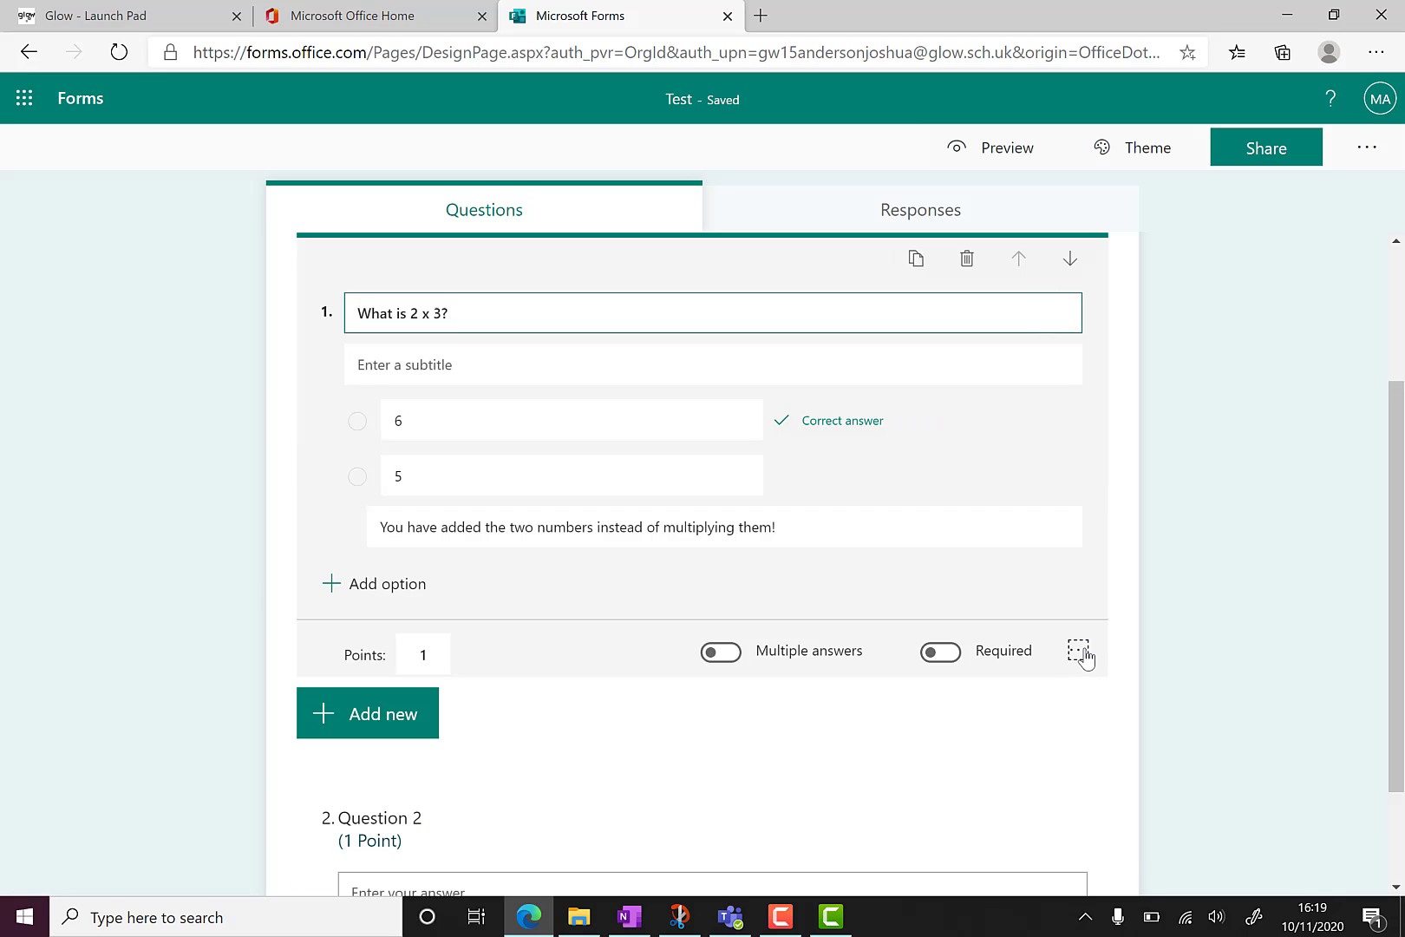
# Add branching to question 1: 6 to End of the form, 5 to 2. Question 2.
pyautogui.click(1103, 830)
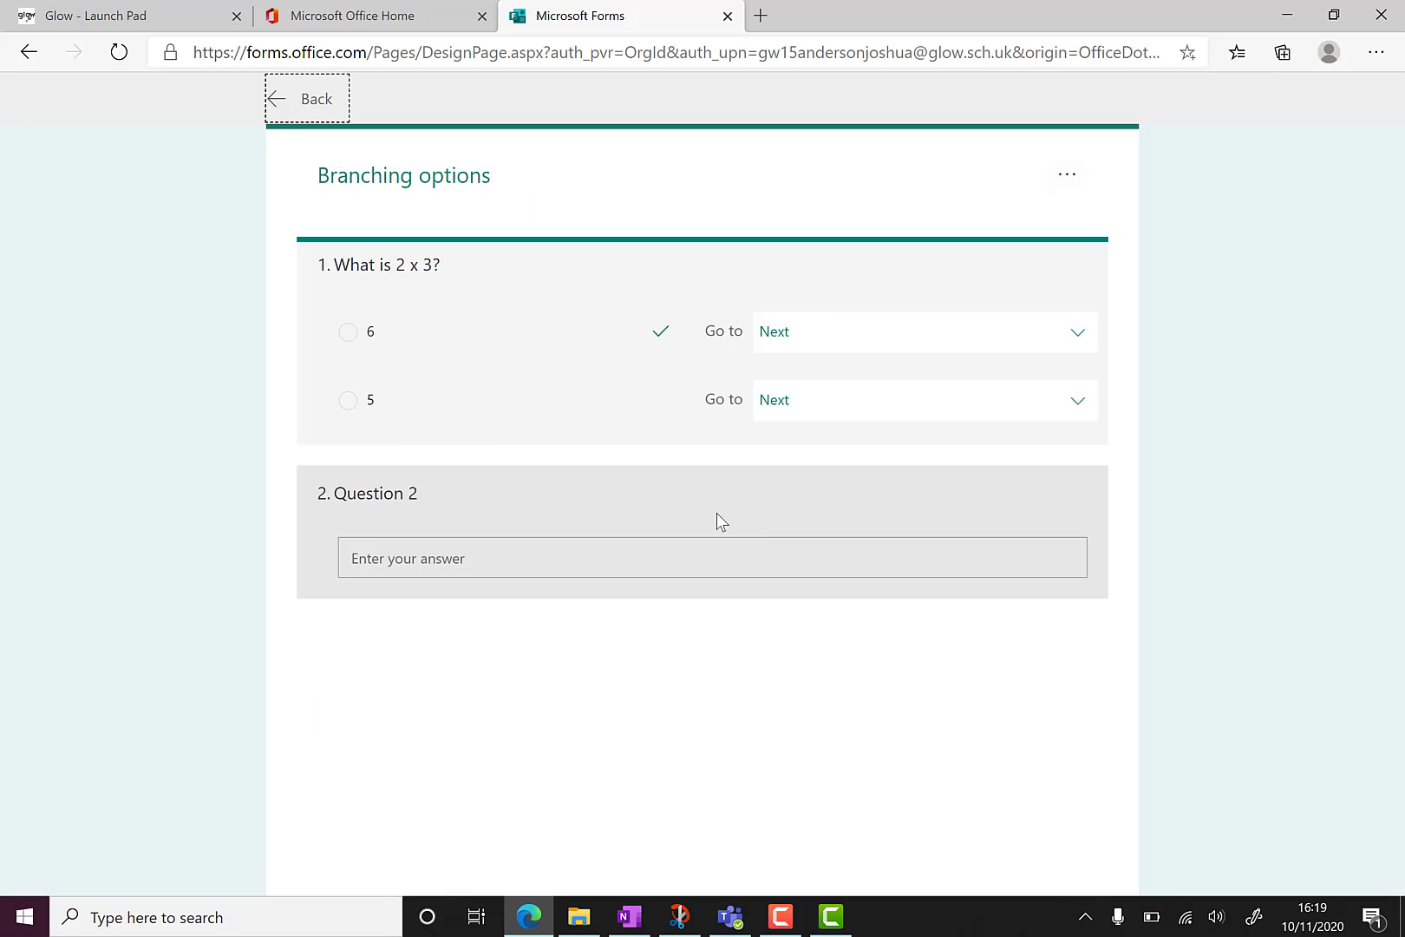
pyautogui.click(1051, 348)
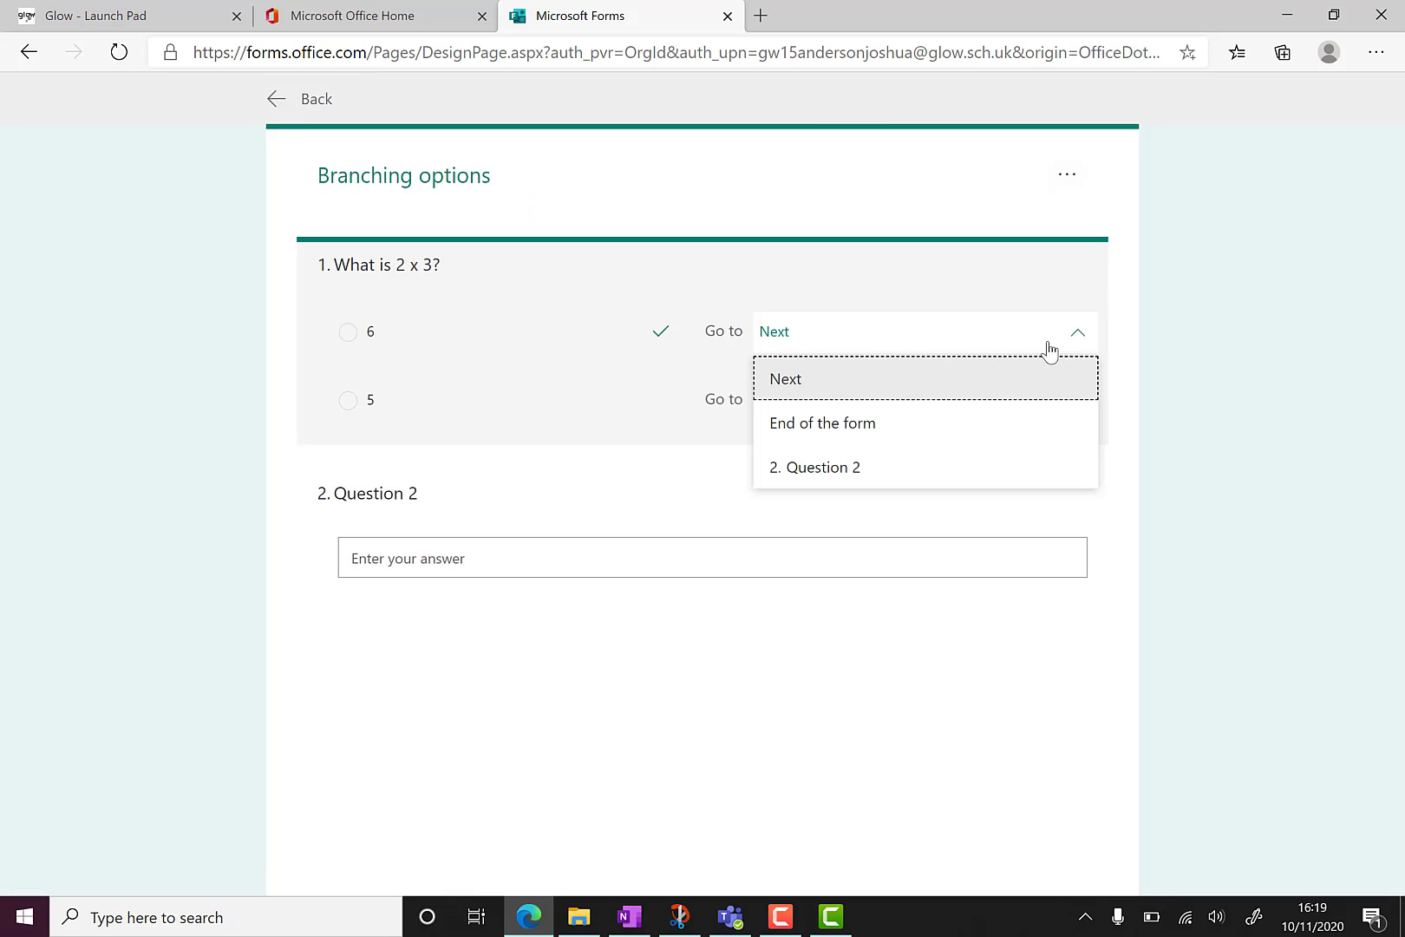
pyautogui.click(921, 425)
pyautogui.click(998, 412)
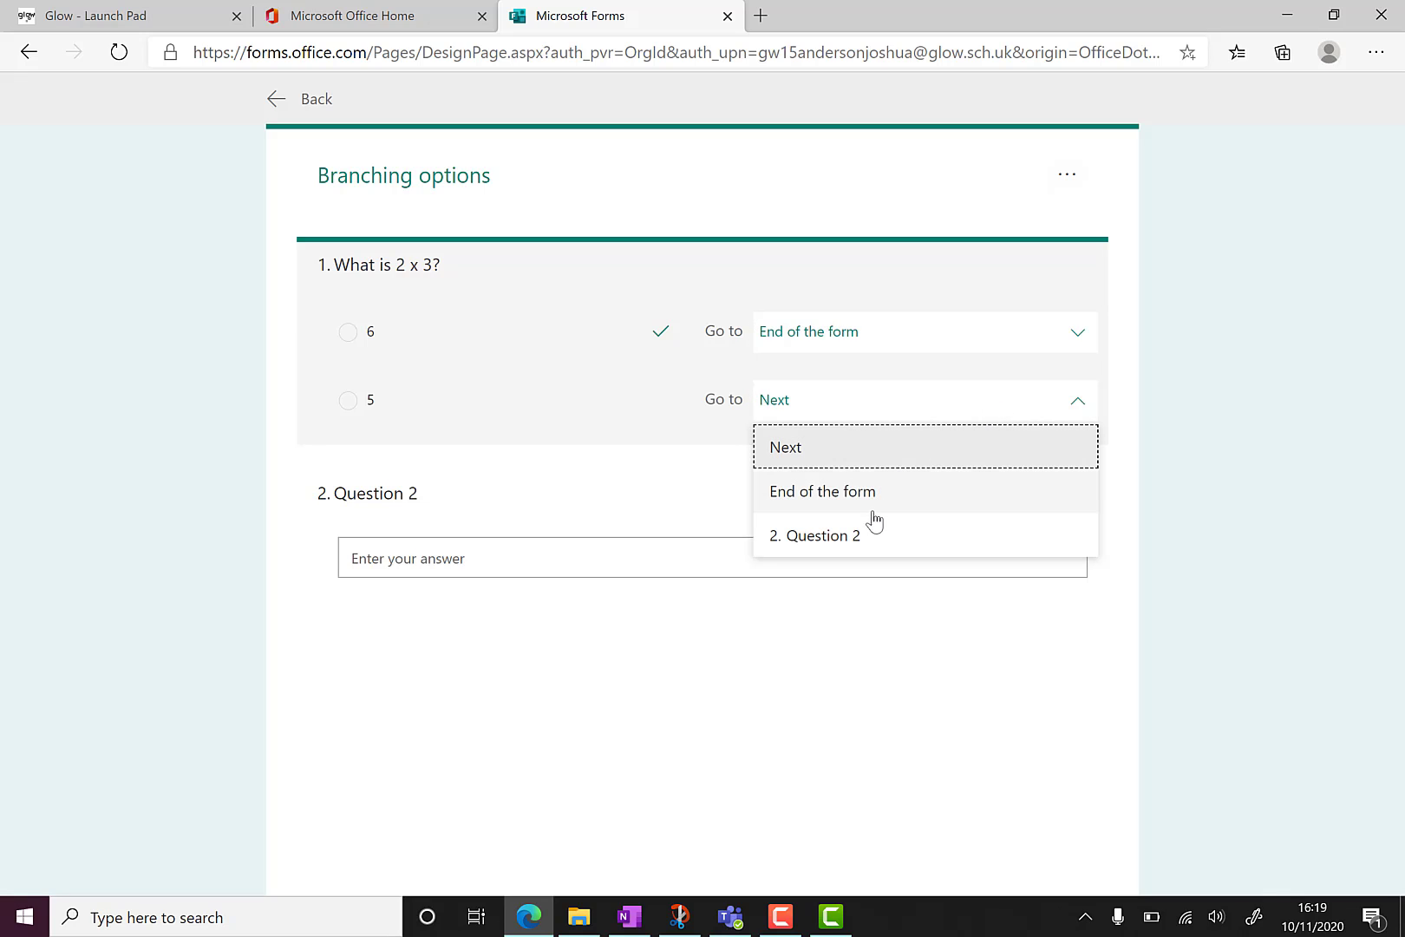
pyautogui.click(852, 536)
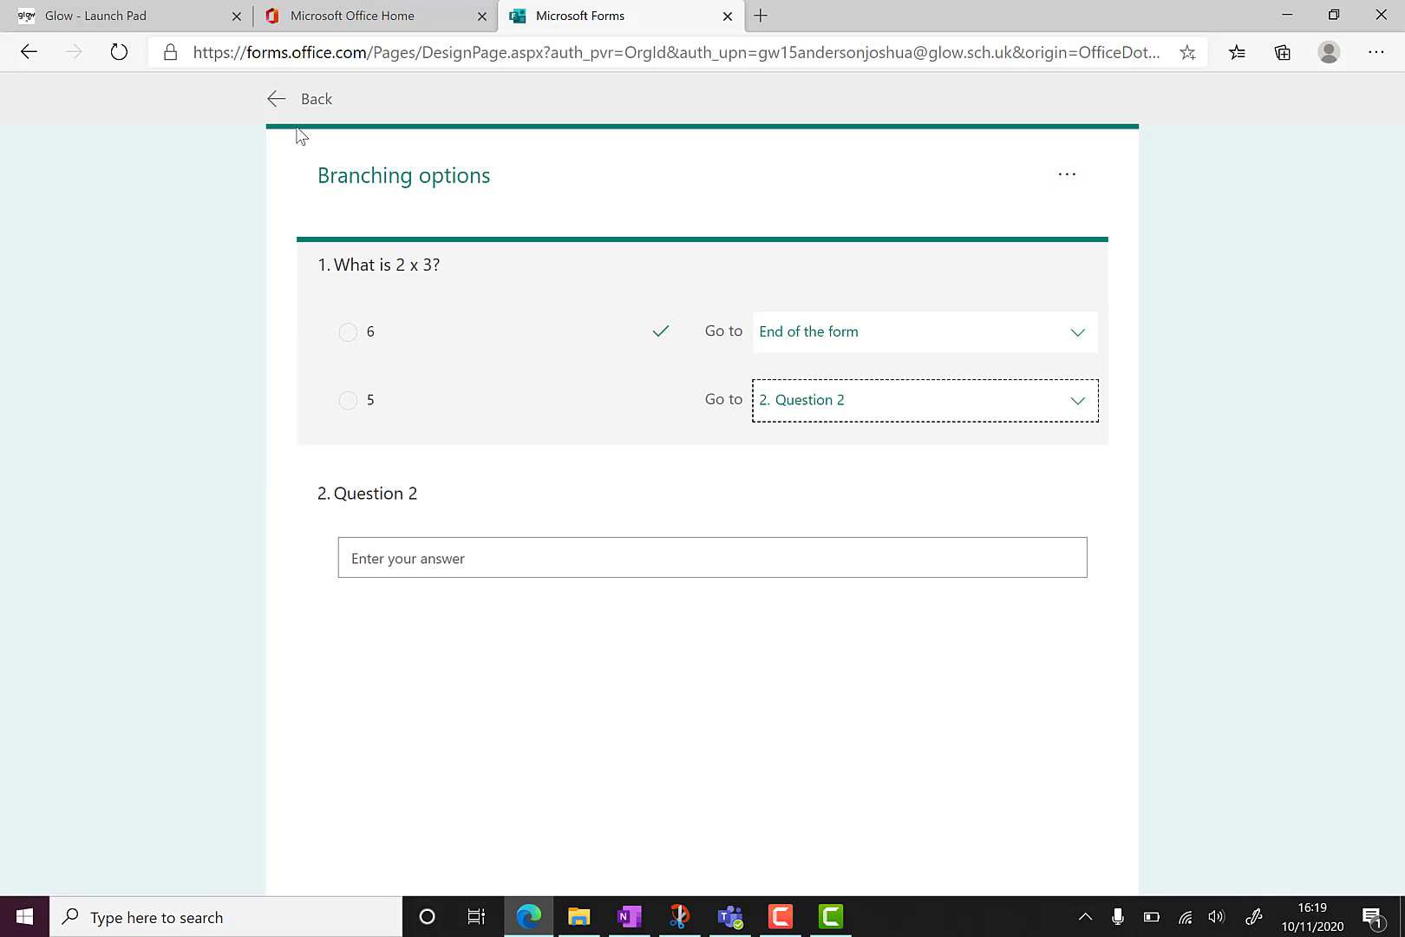
pyautogui.click(278, 99)
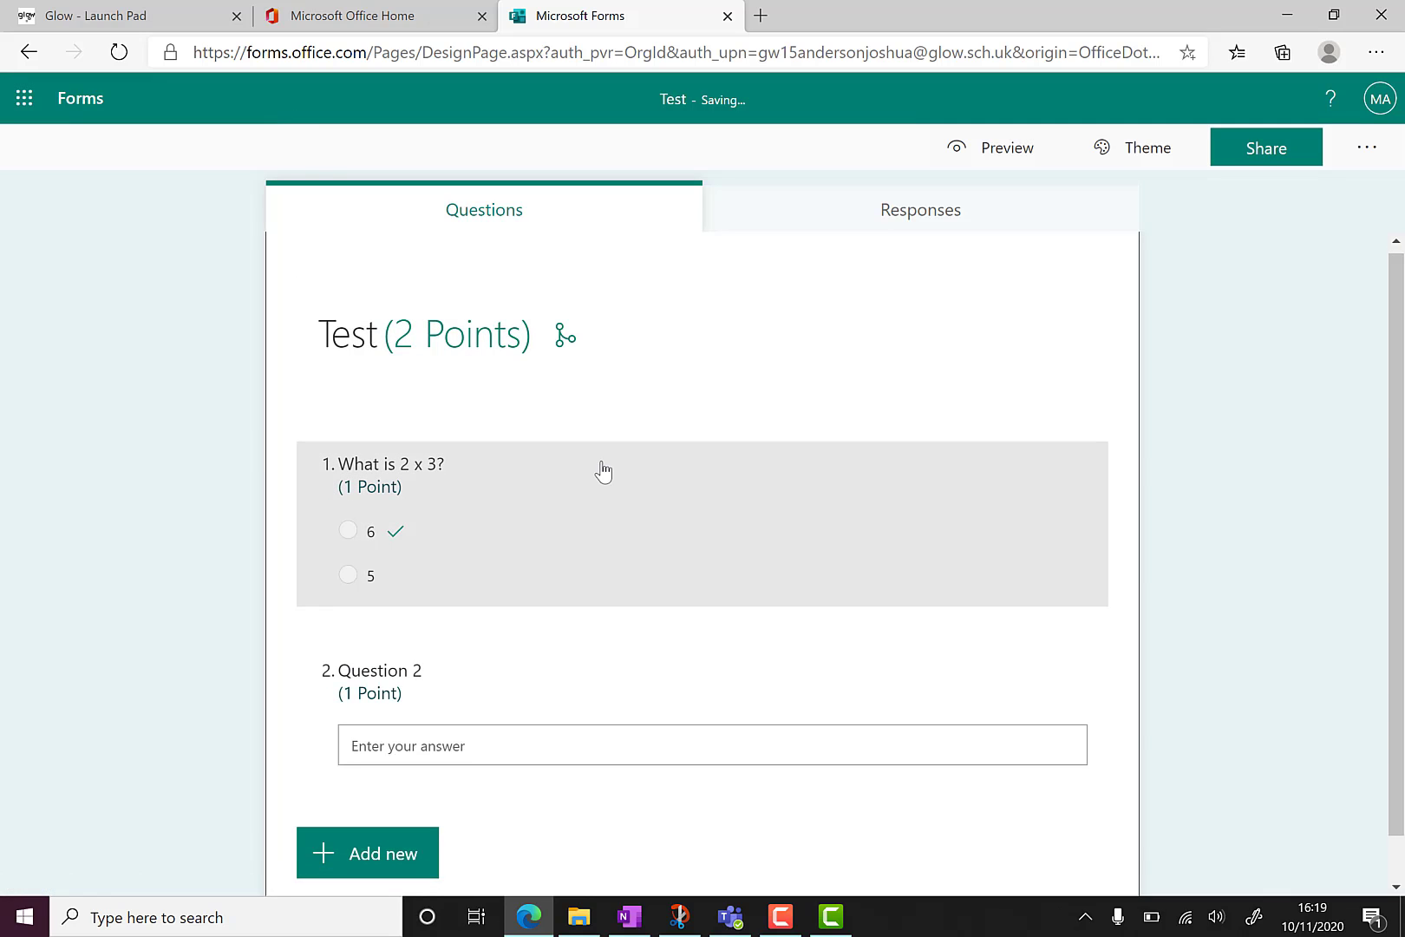
# Add 10 as the correct answer for question 2.
pyautogui.scroll(-1, 604, 470)
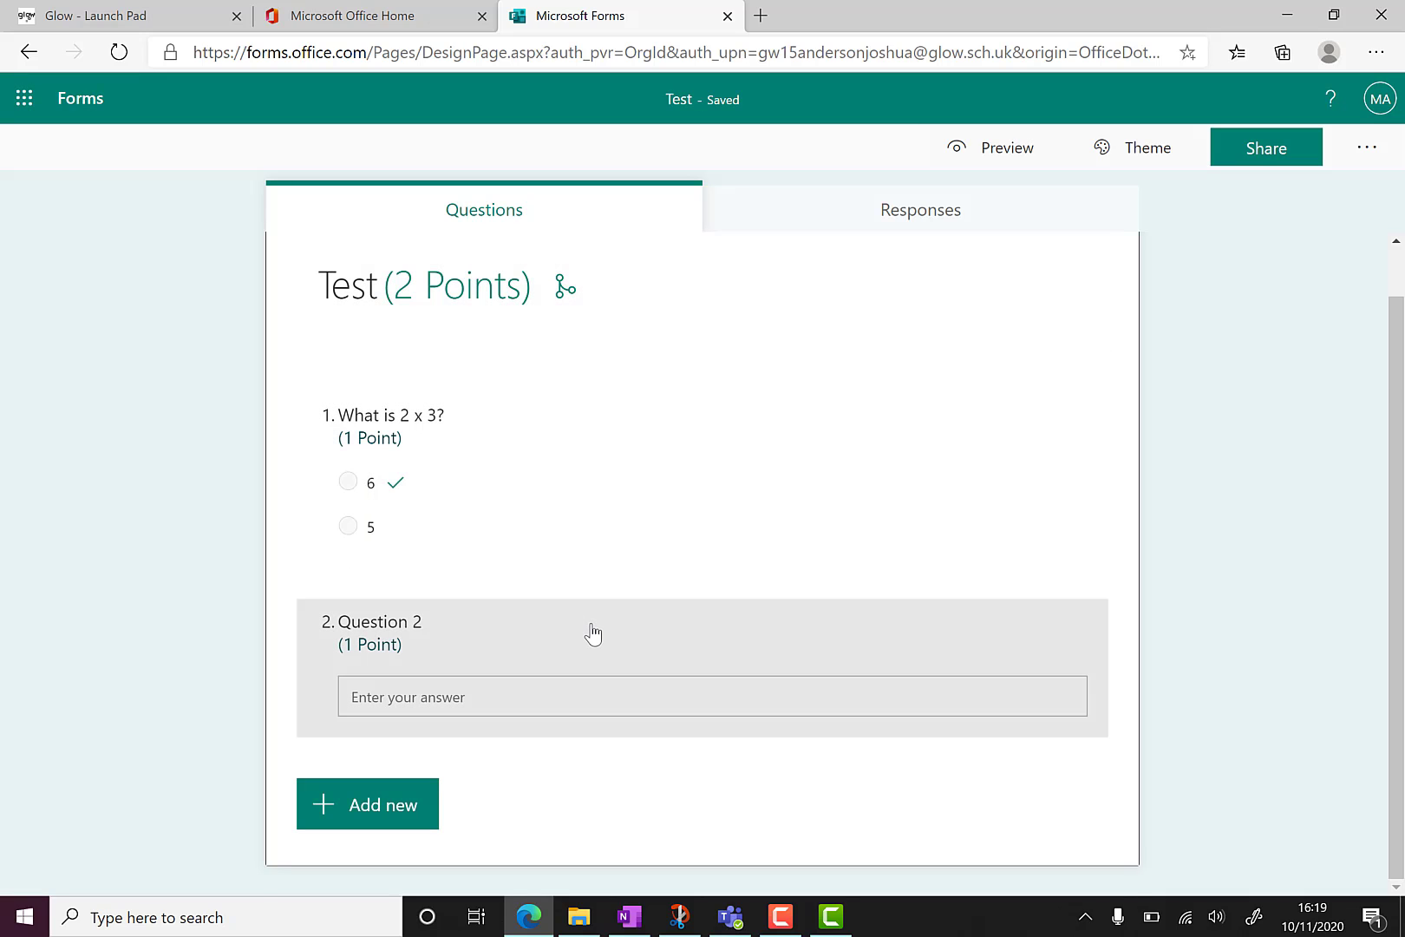
pyautogui.click(592, 634)
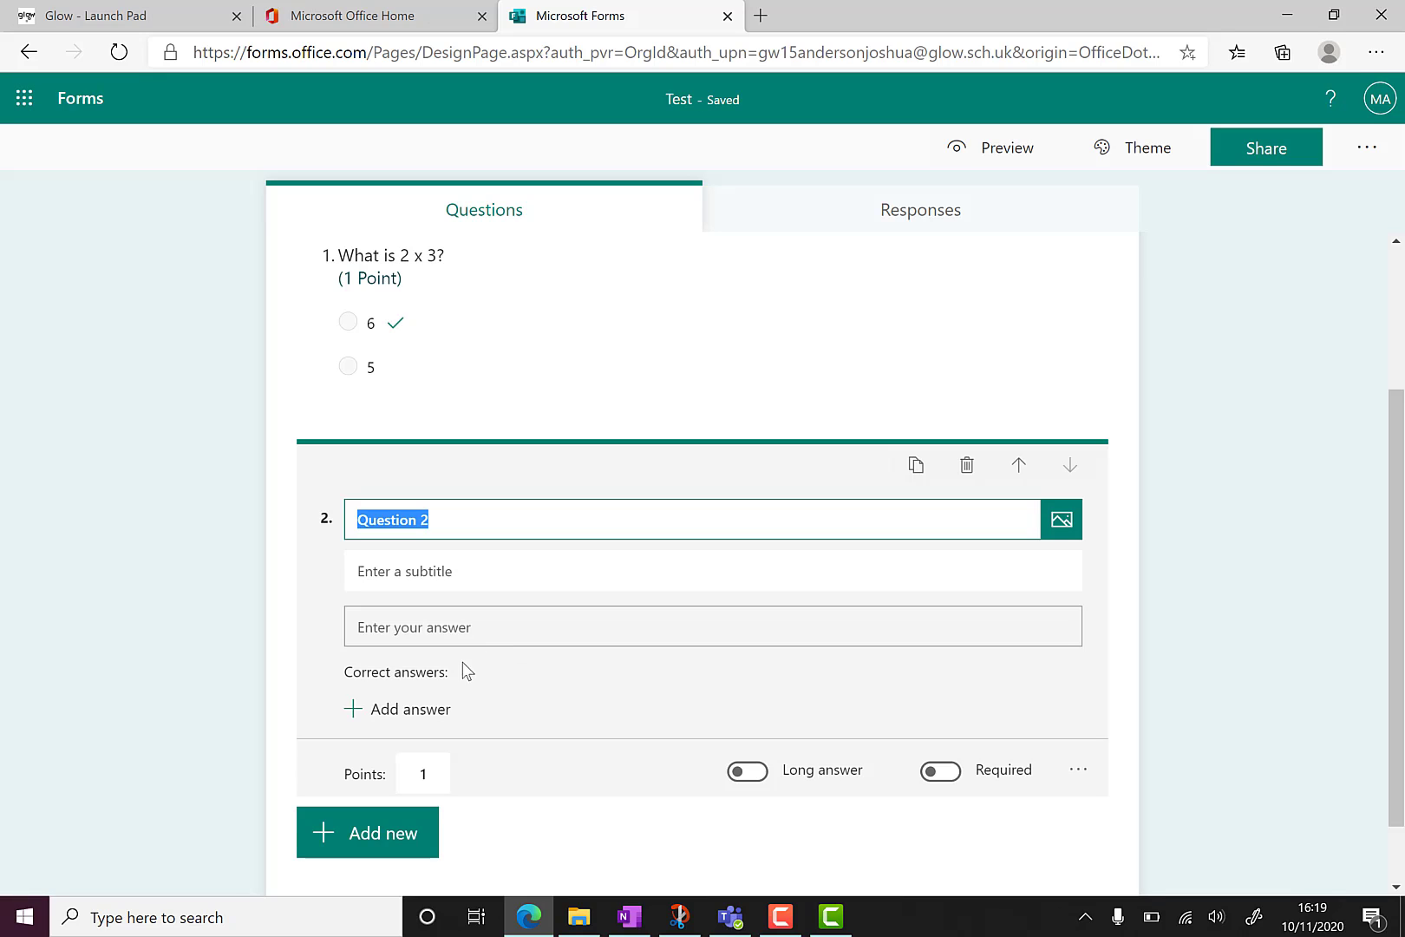
pyautogui.click(421, 710)
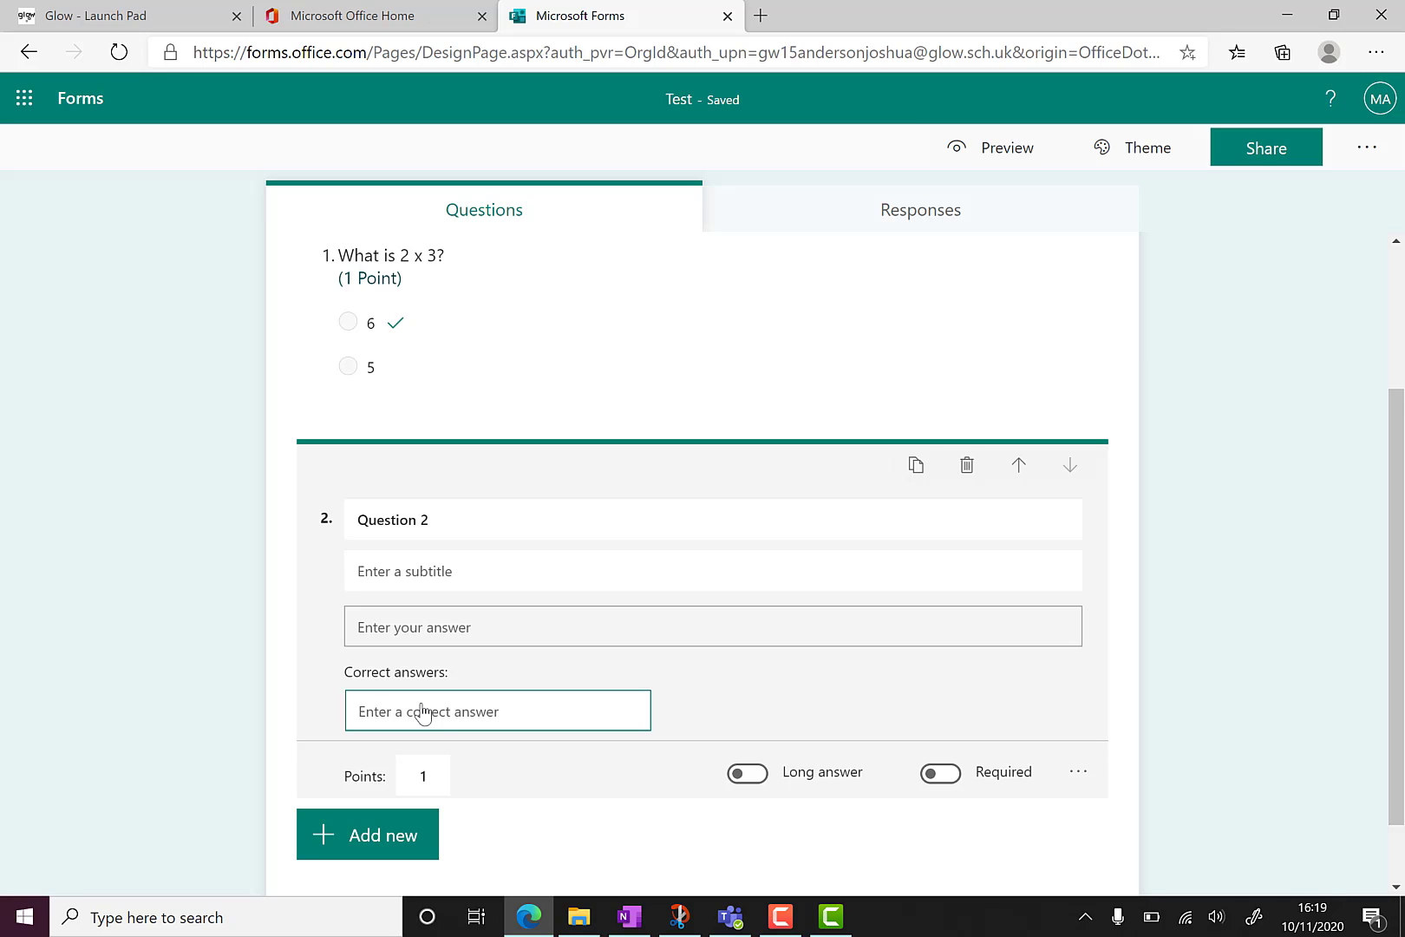
pyautogui.write('10')
# Retitle question 2 to 'What is 7 + 3'.
pyautogui.click(490, 521)
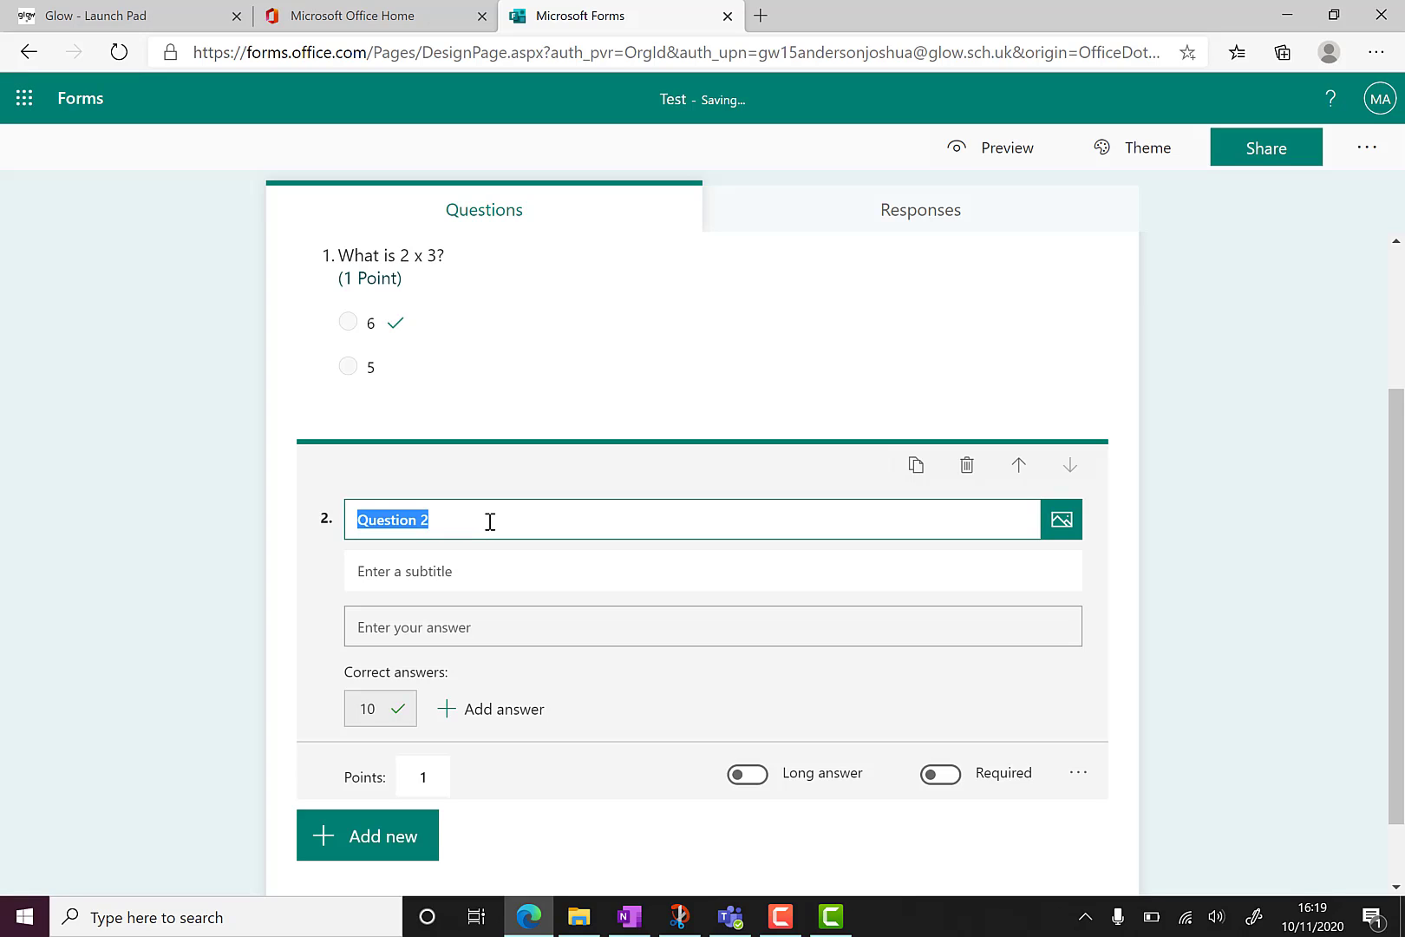
pyautogui.press('BackSpace')
pyautogui.write('Wha')
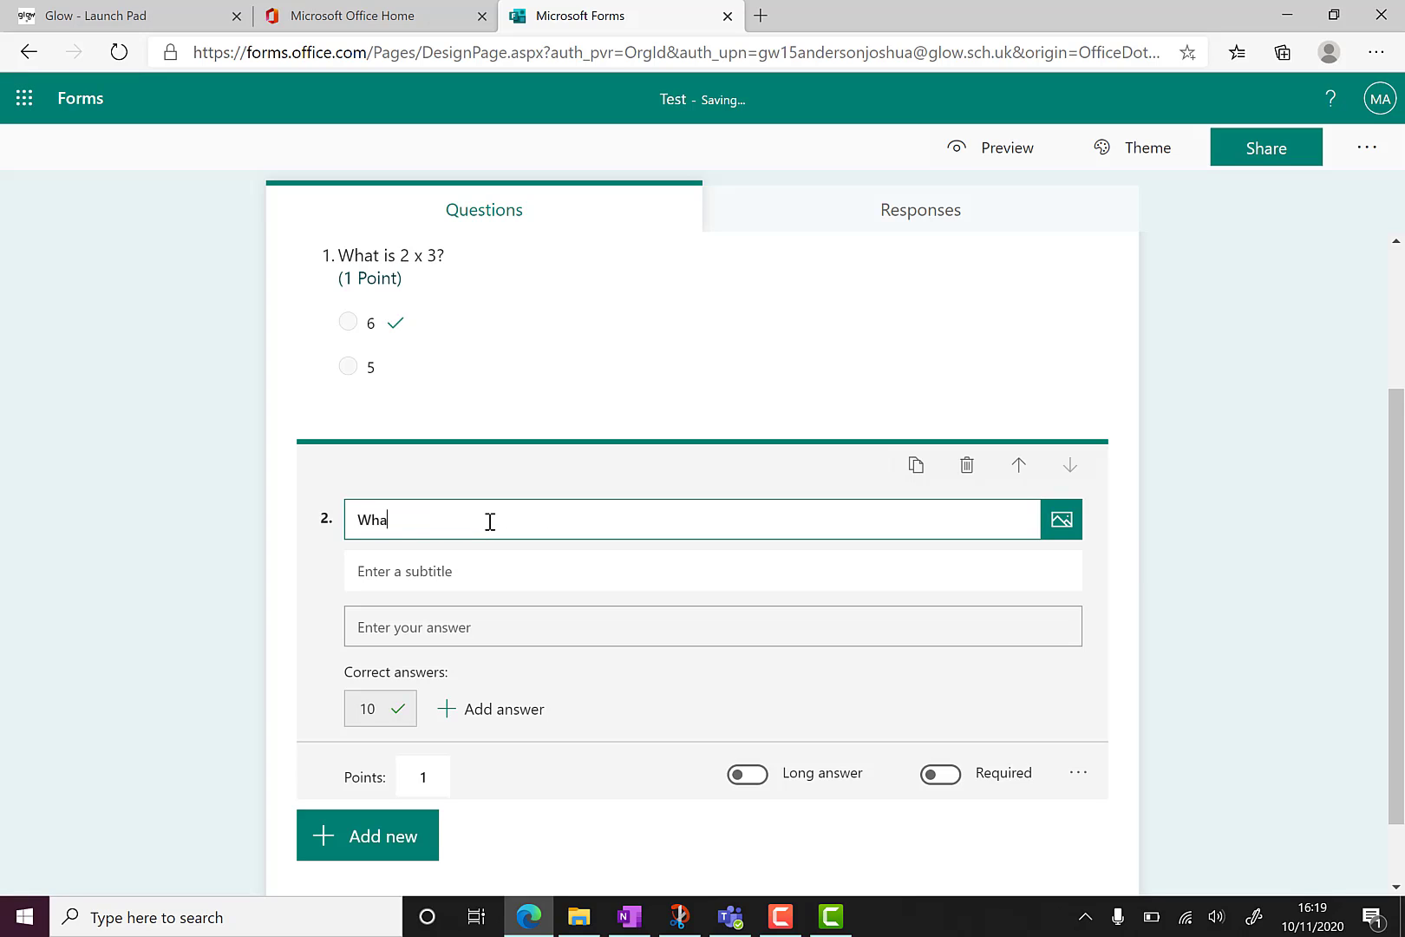
pyautogui.write('t is 7 + 3')
pyautogui.click(662, 630)
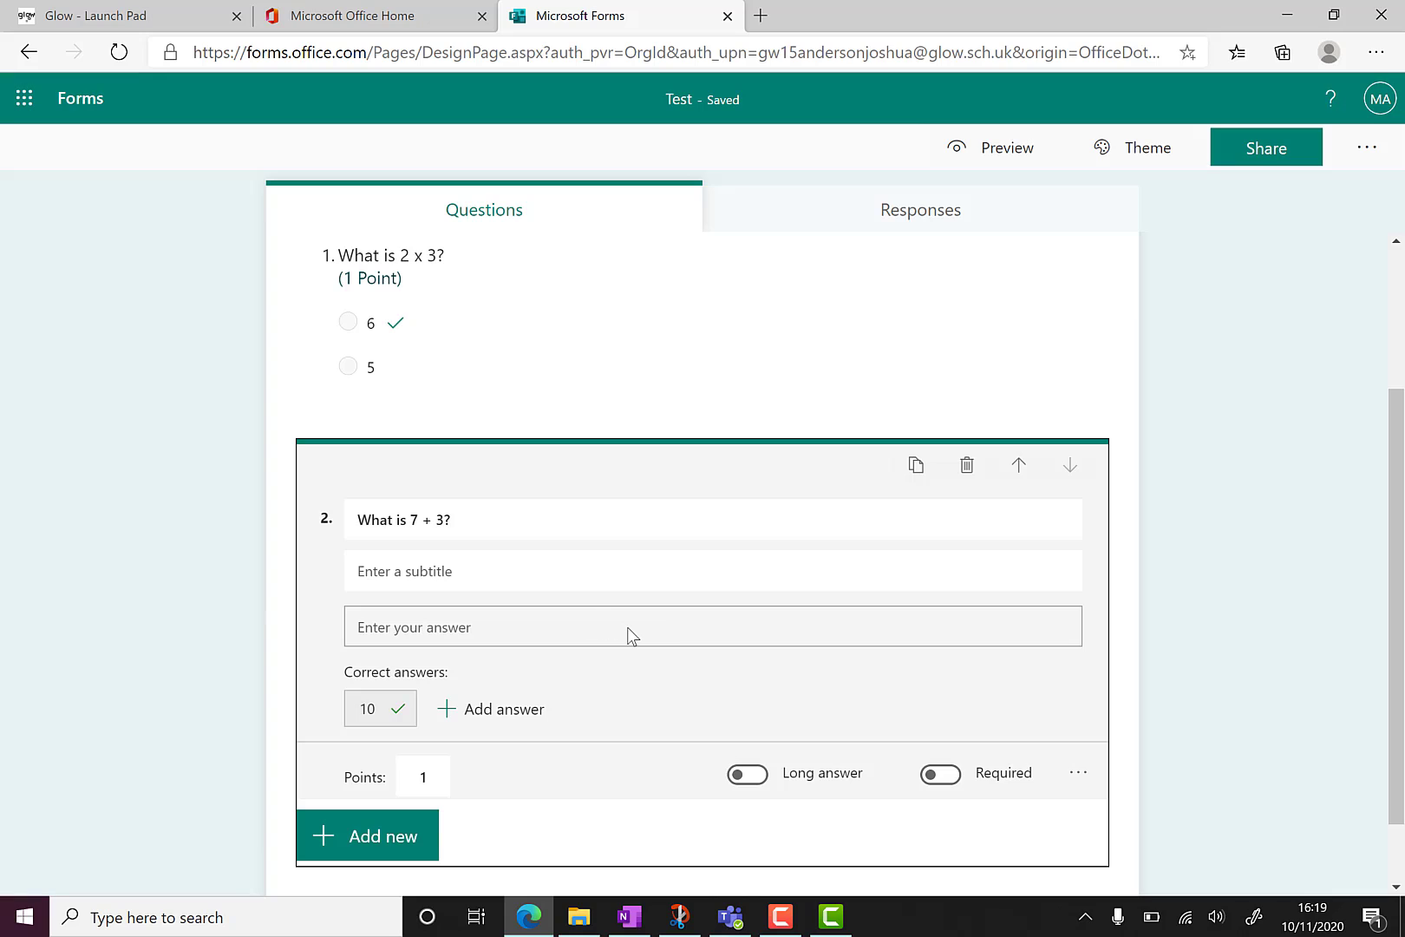
pyautogui.click(743, 778)
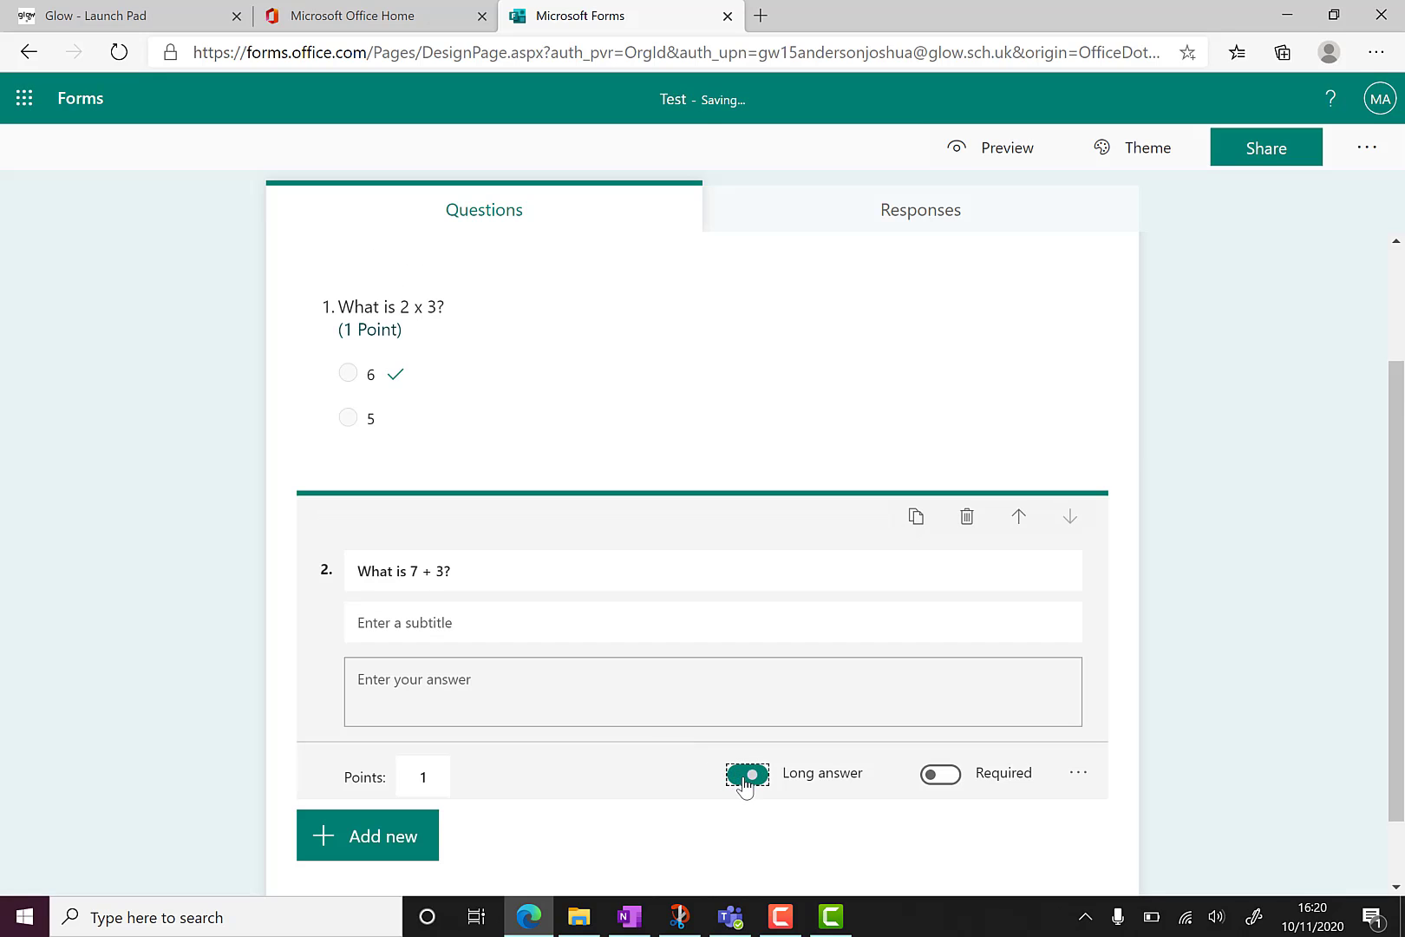
pyautogui.click(564, 736)
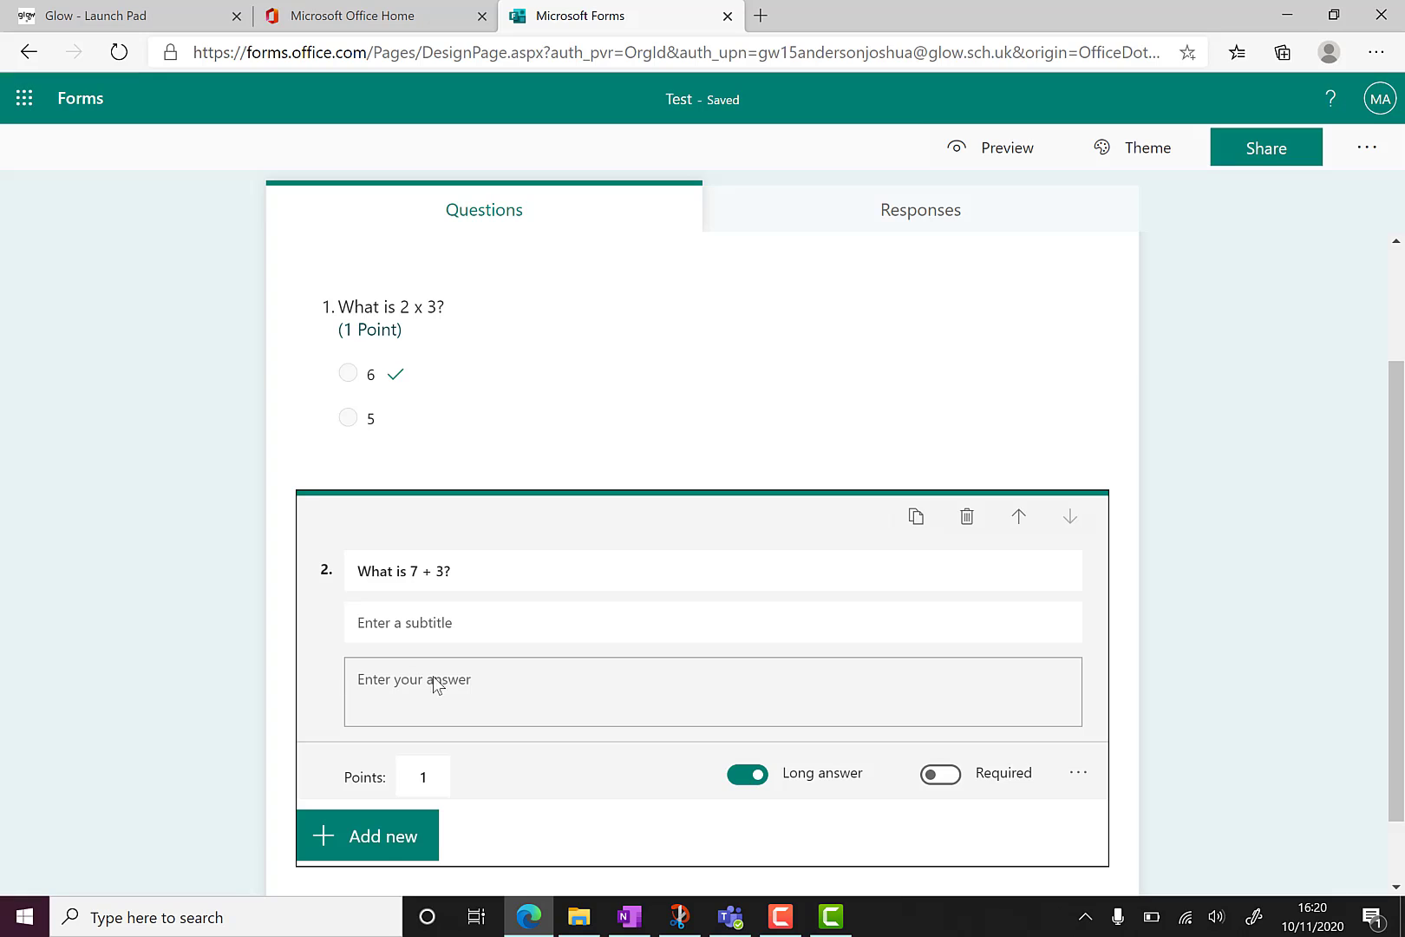
pyautogui.click(570, 588)
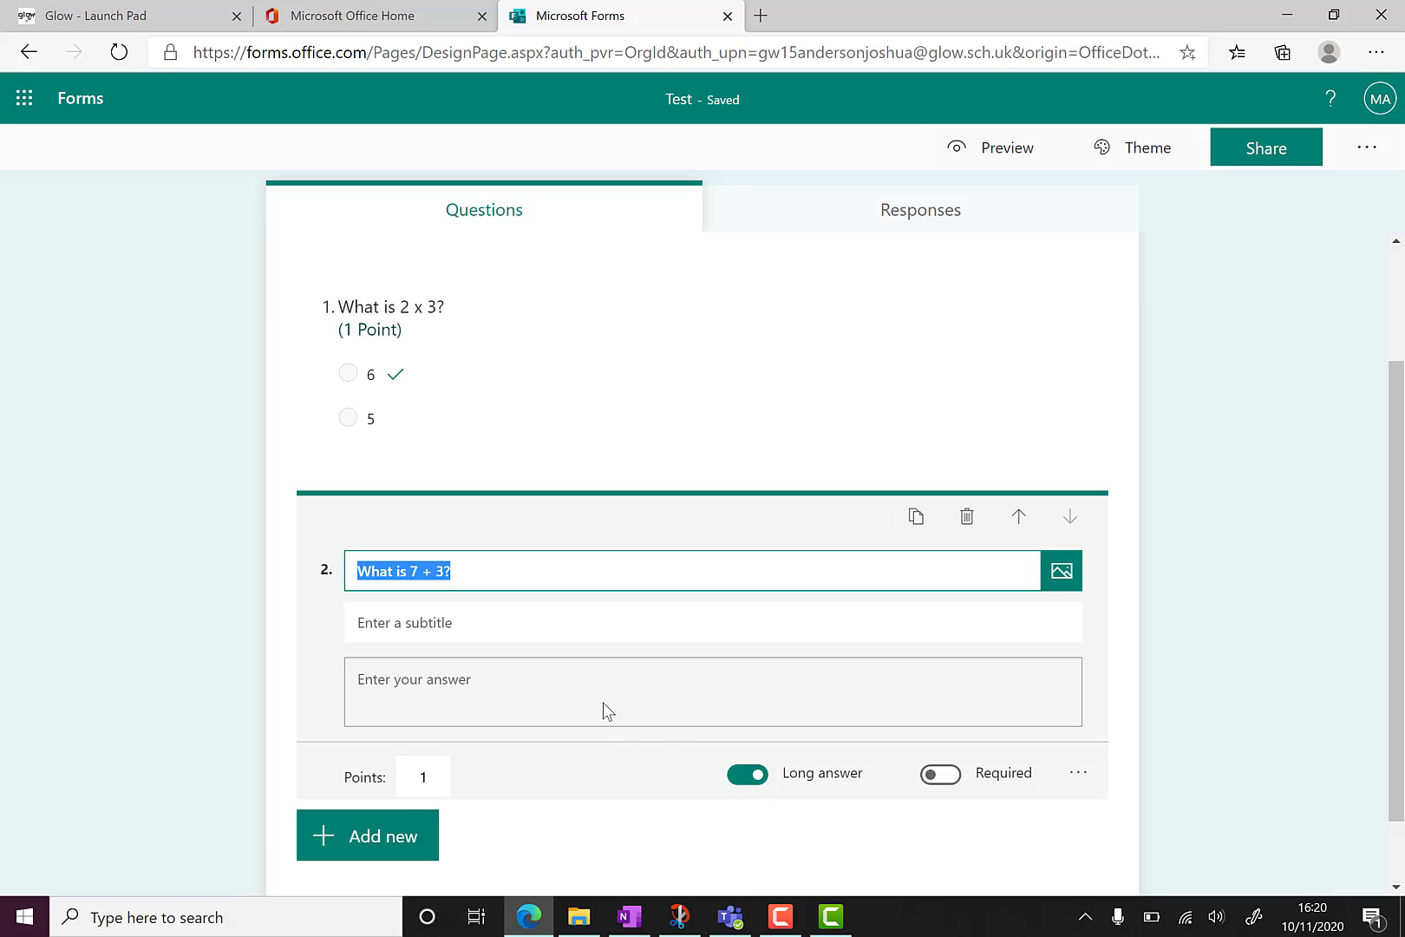
pyautogui.click(748, 774)
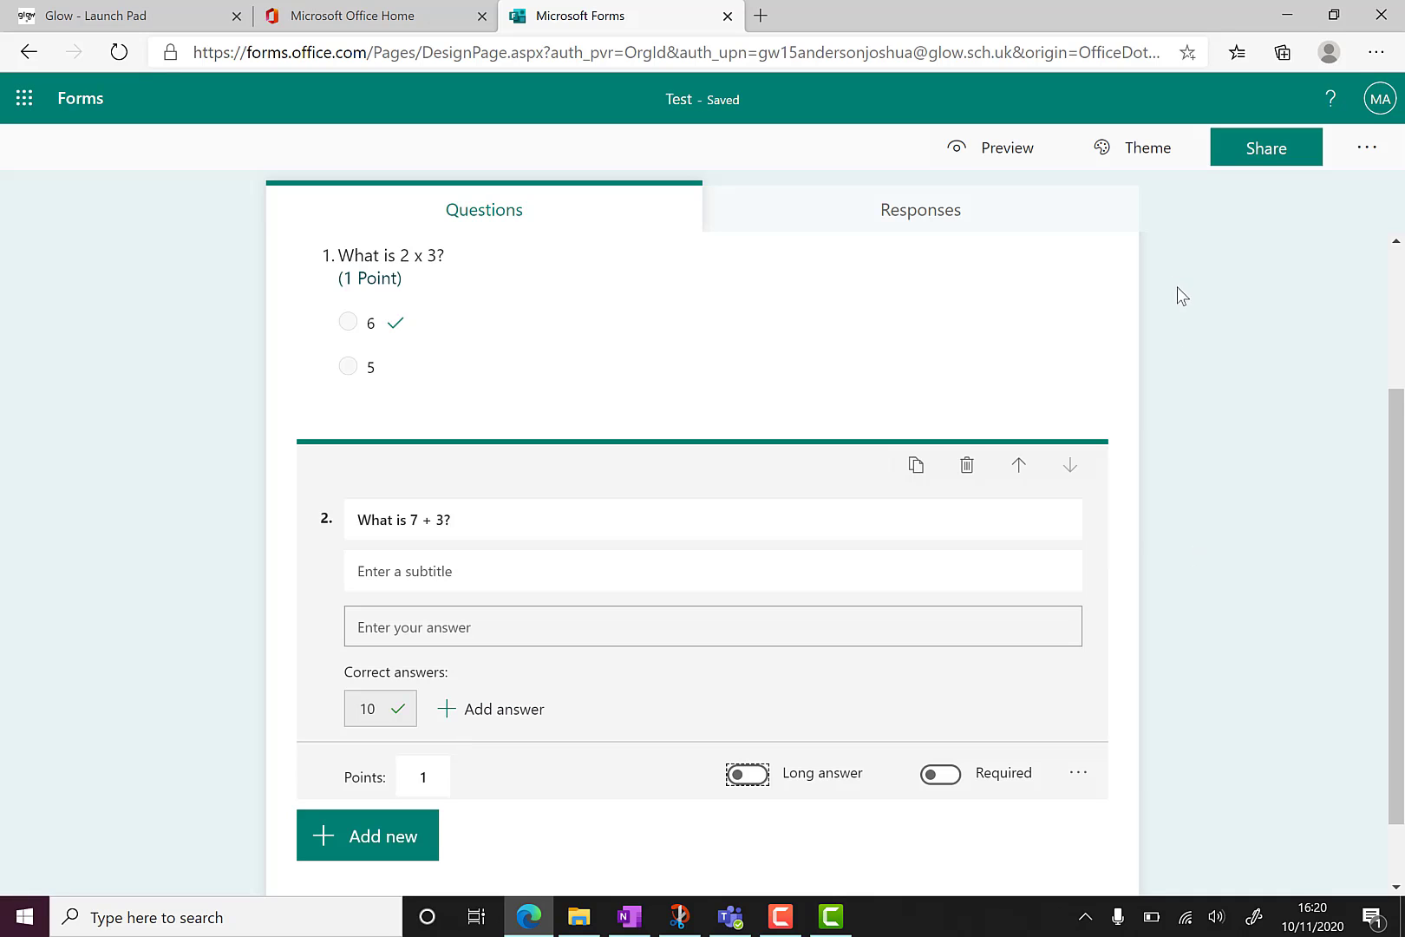
# Choose the Dark orange swatch in the Theme panel and close the panel.
pyautogui.click(1137, 163)
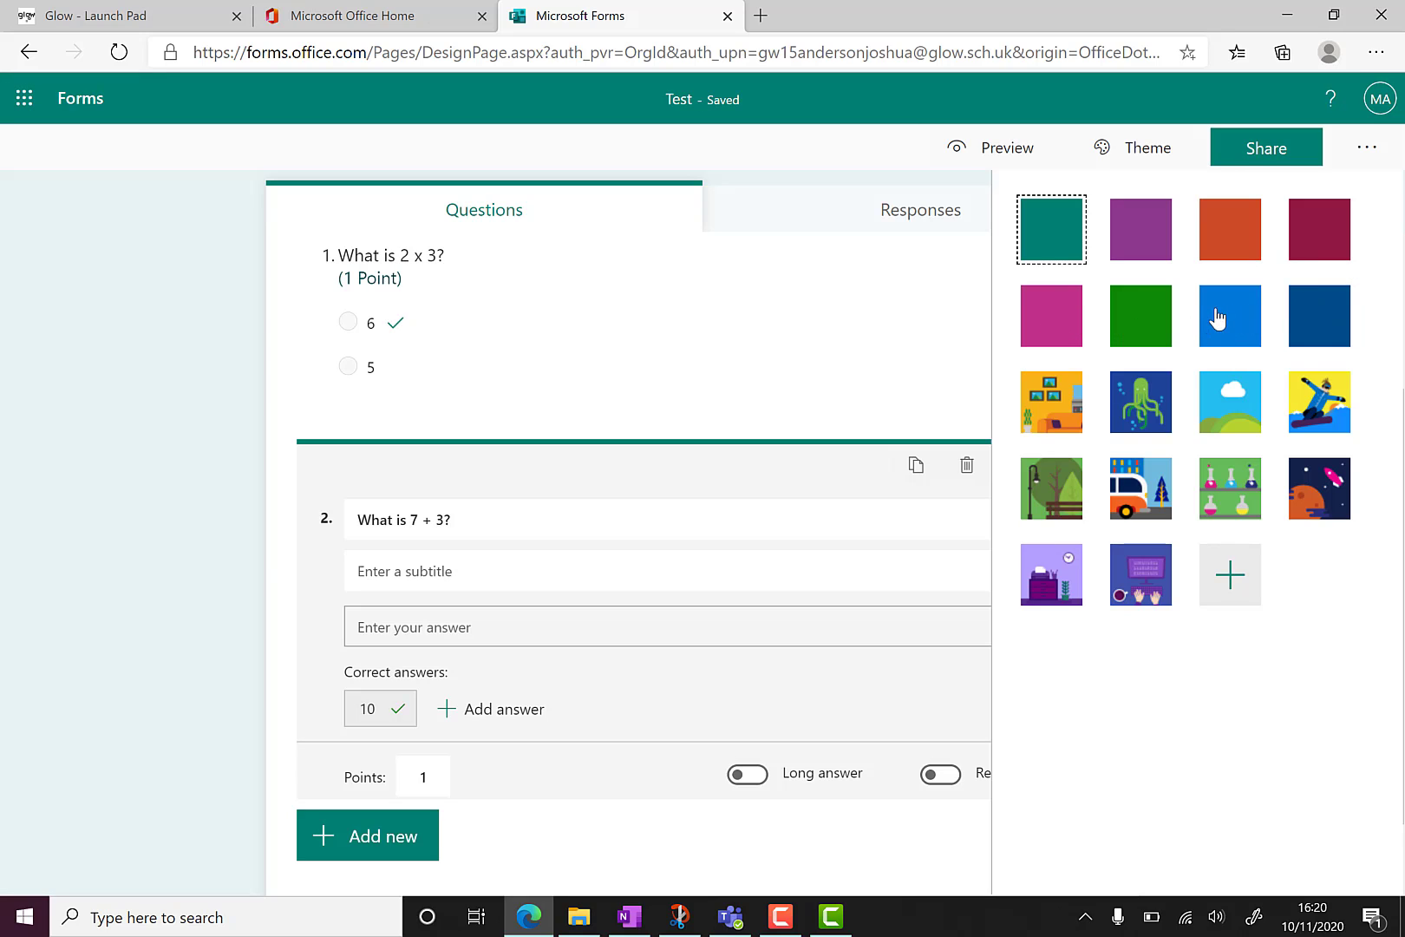
pyautogui.click(1233, 237)
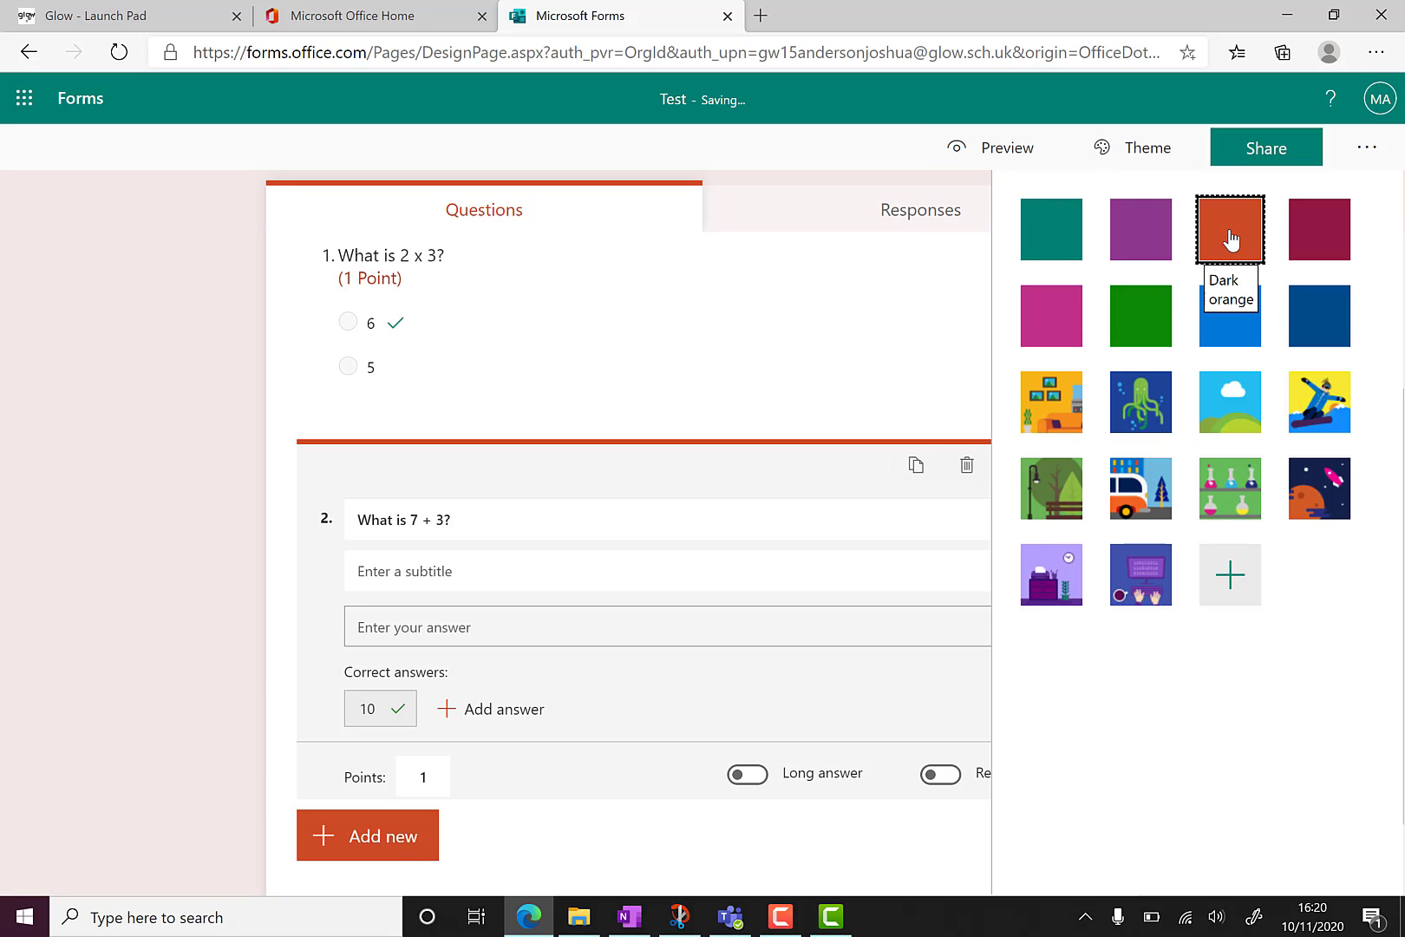
pyautogui.click(848, 186)
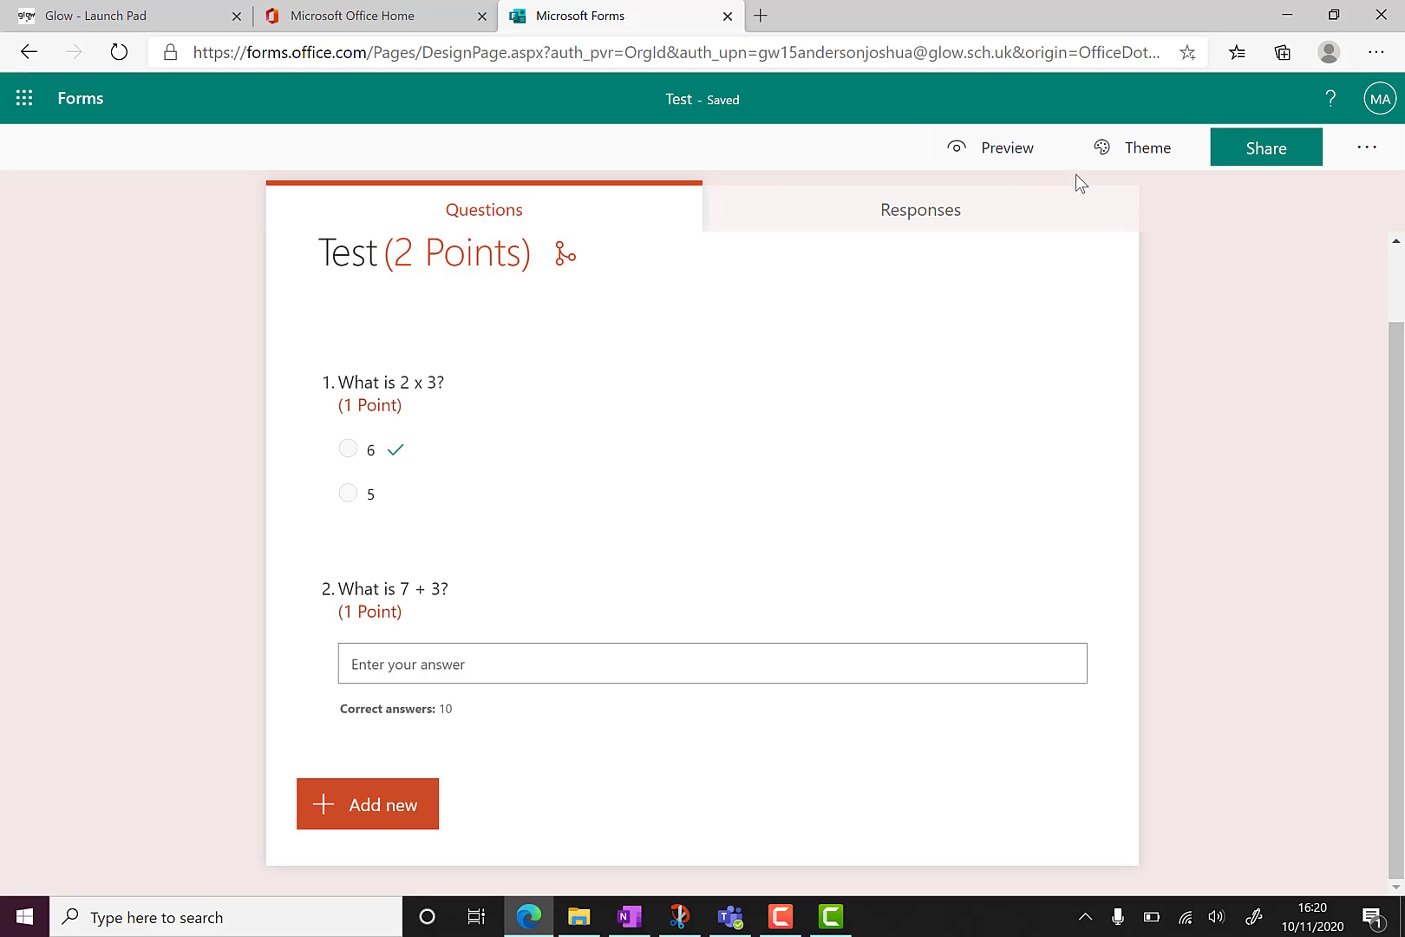
# Preview the quiz in Mobile layout, answer 6 and submit.
pyautogui.click(995, 155)
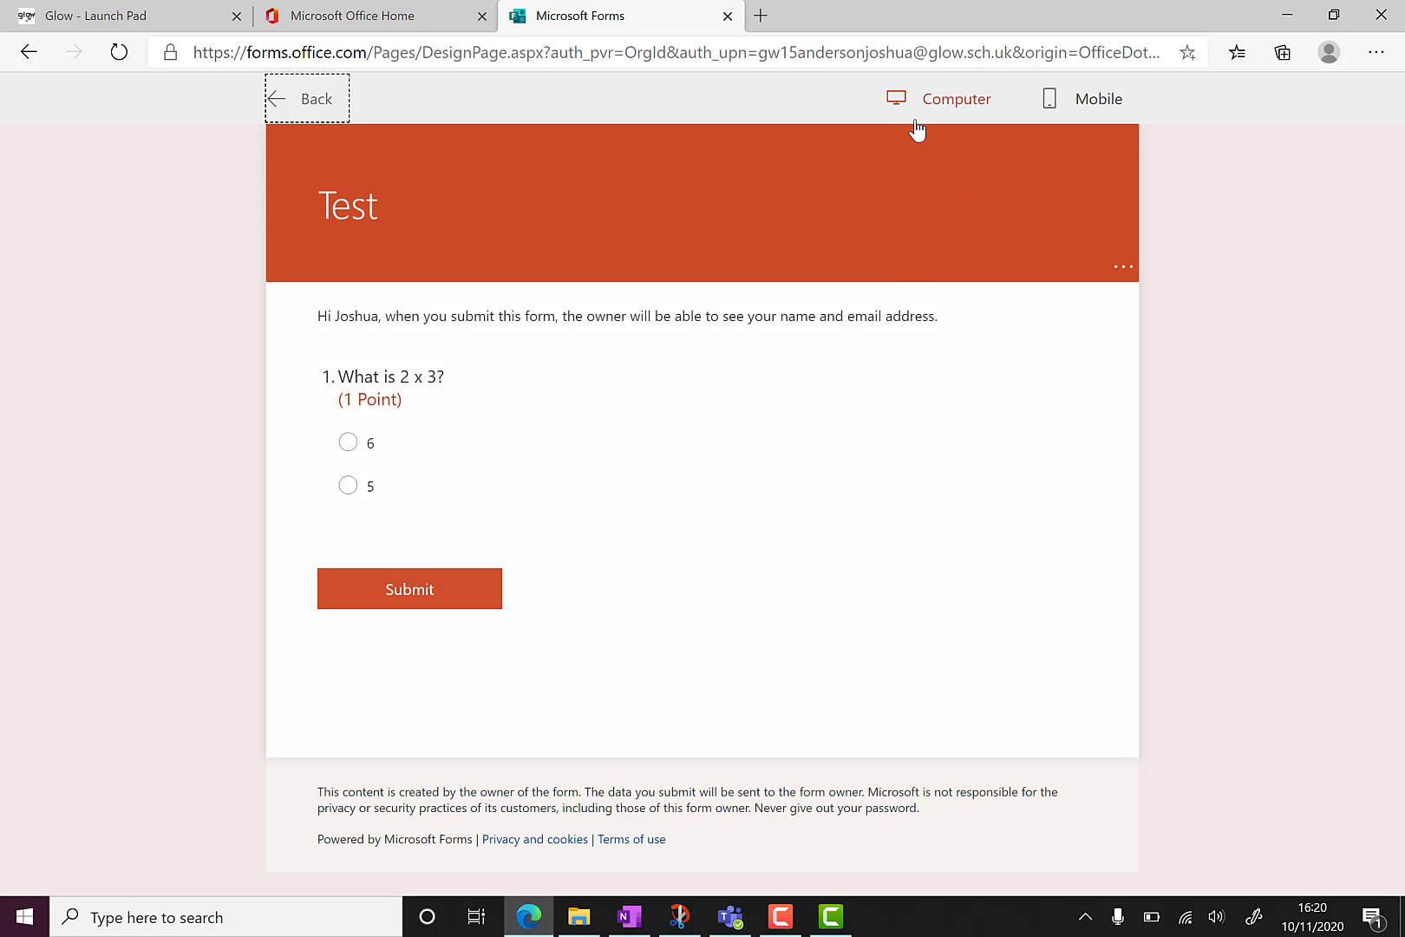
pyautogui.click(1072, 101)
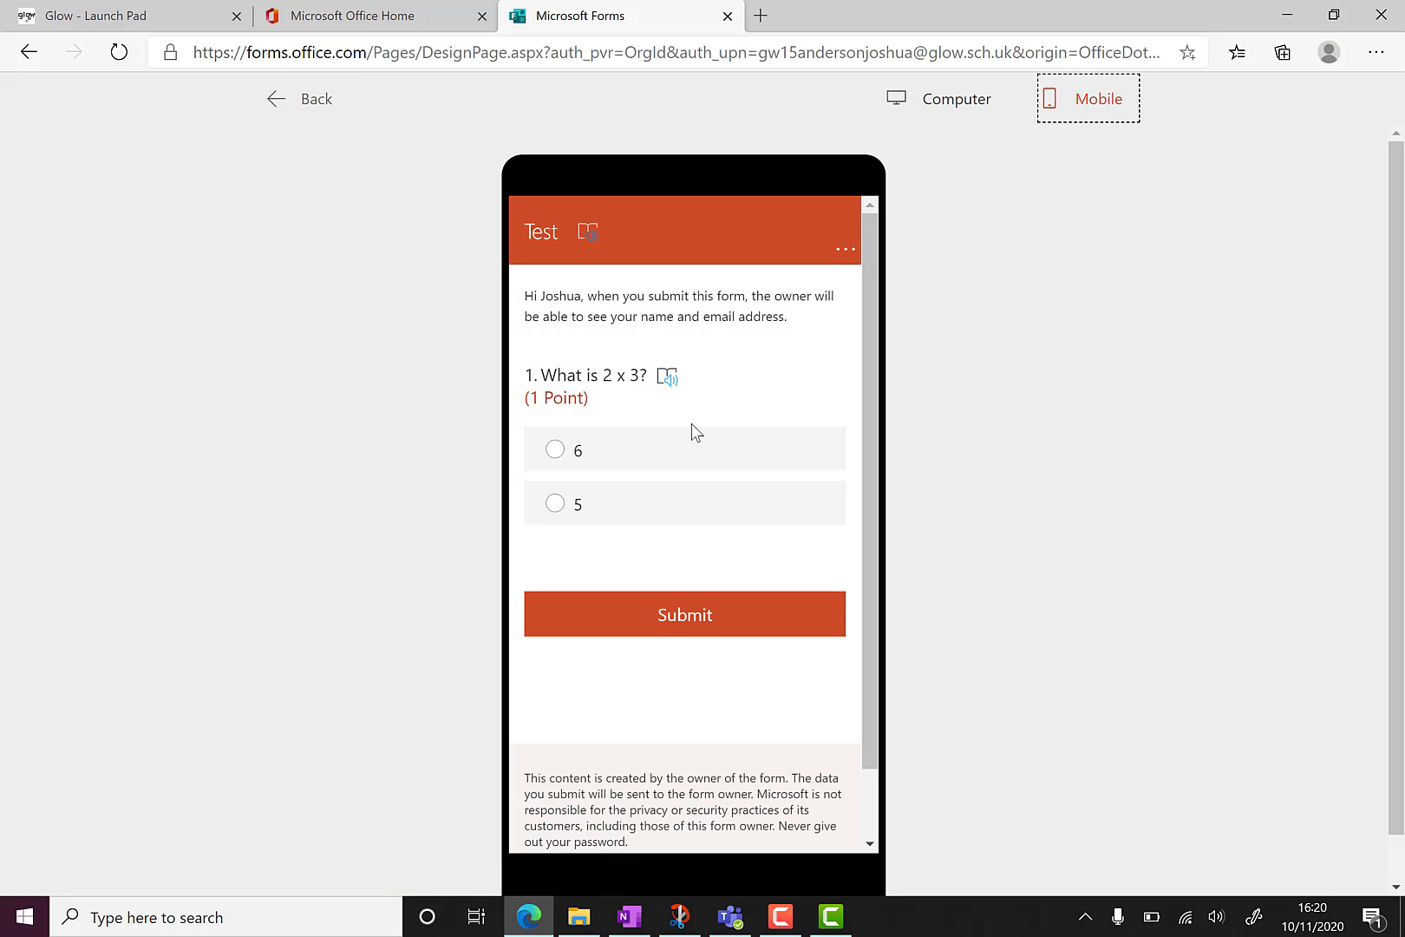
pyautogui.scroll(-2, 690, 430)
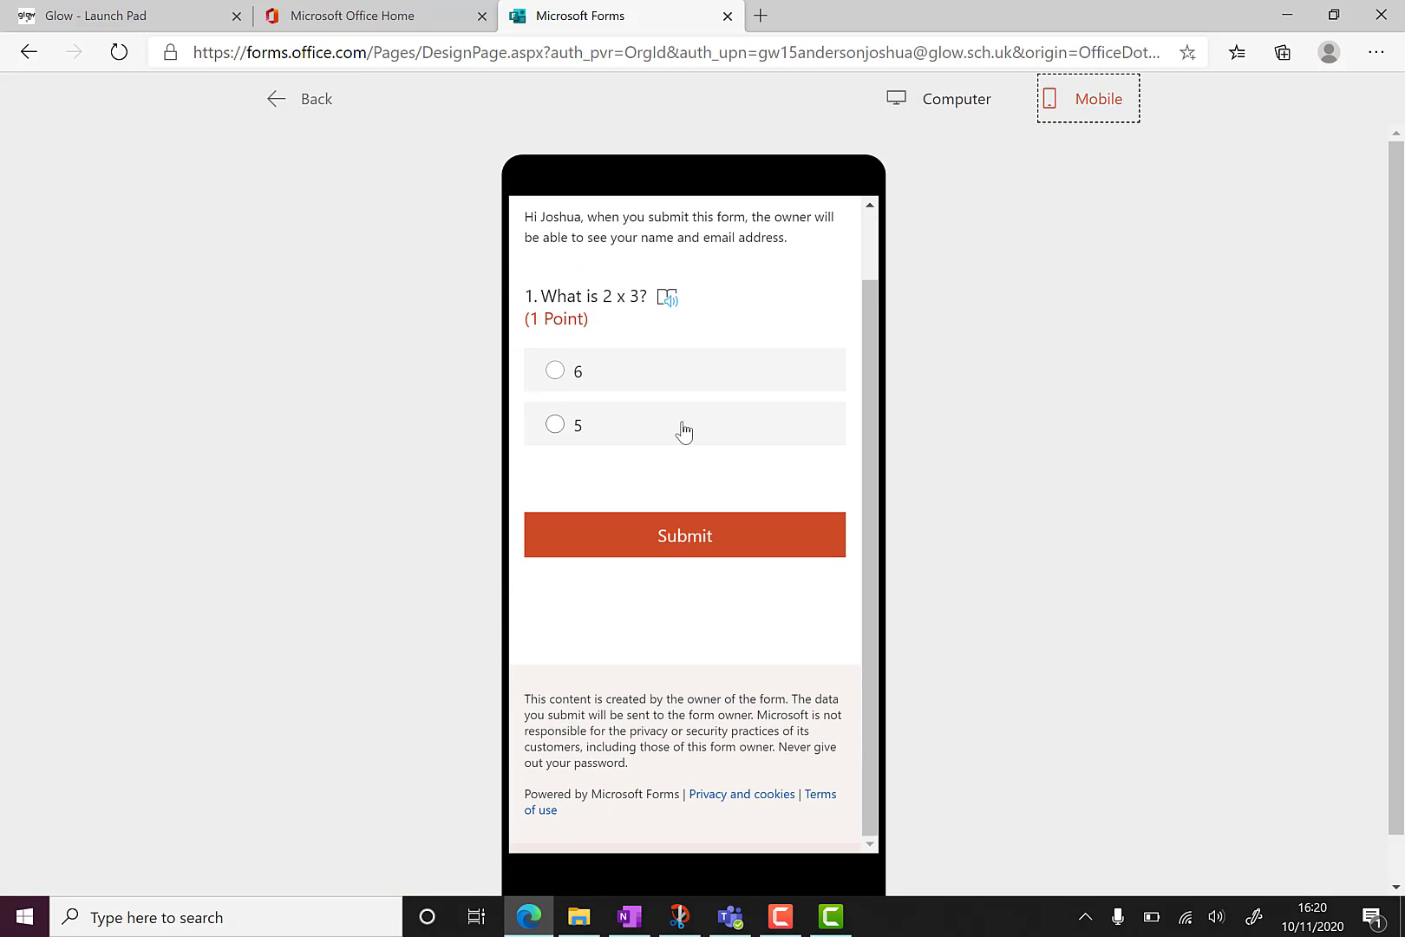
pyautogui.click(555, 373)
pyautogui.click(640, 538)
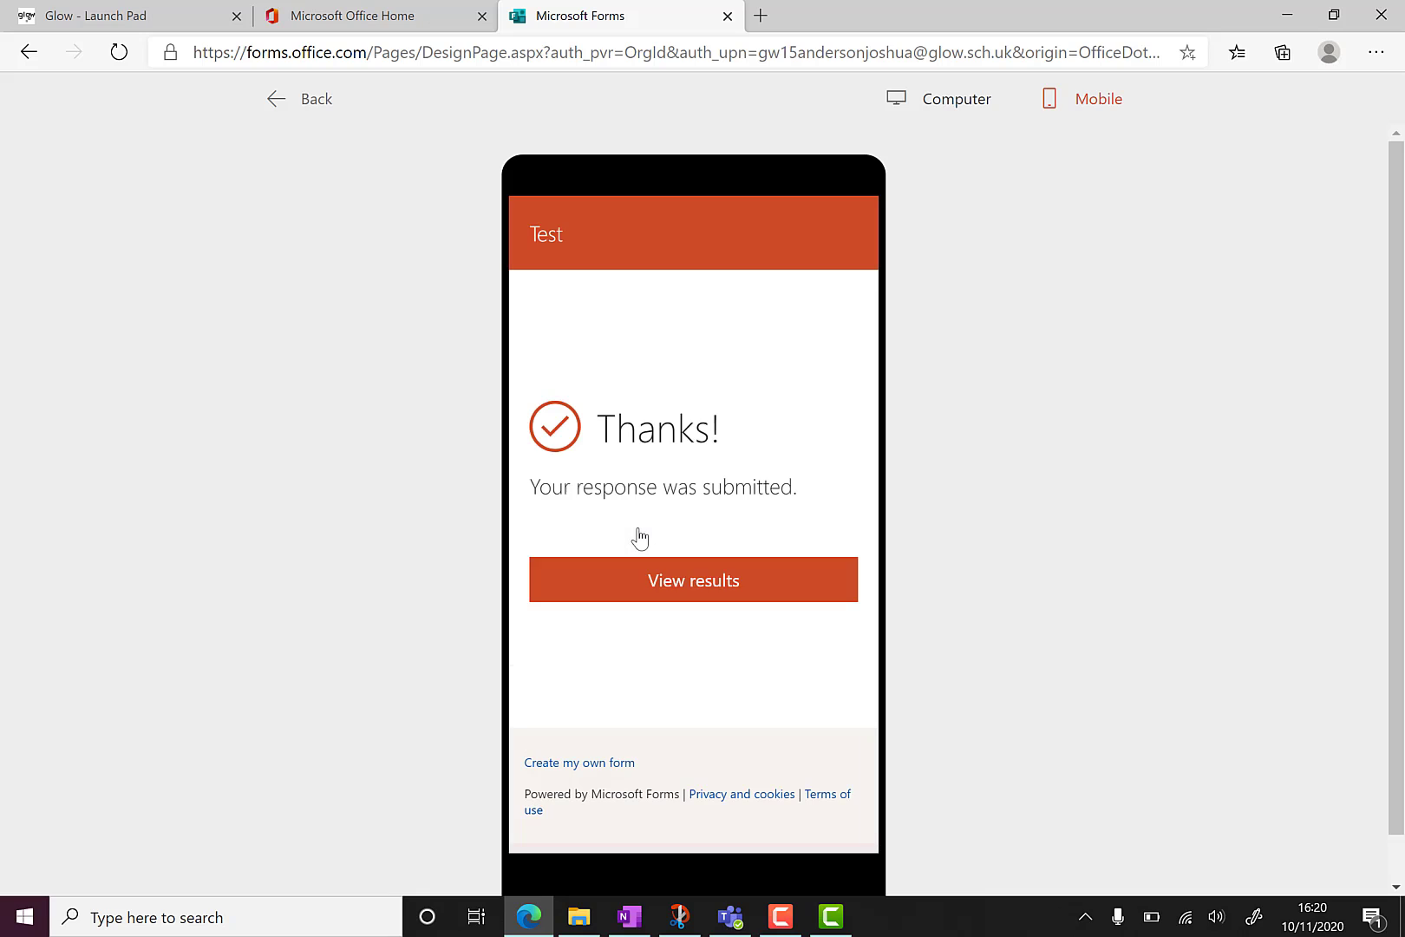
# View the submitted response's results, then leave the preview.
pyautogui.click(685, 576)
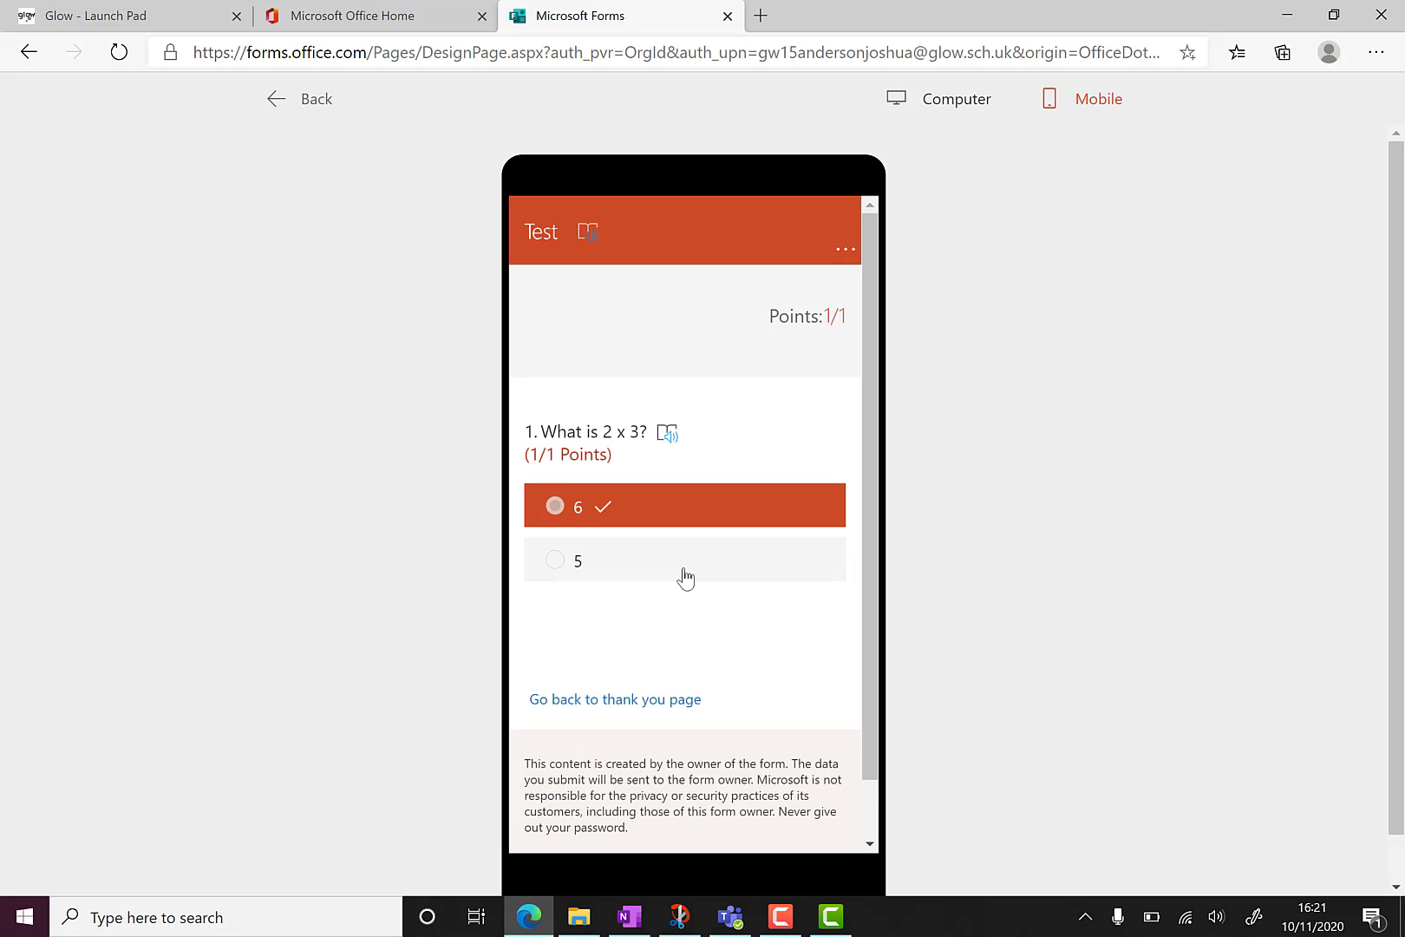
pyautogui.click(578, 699)
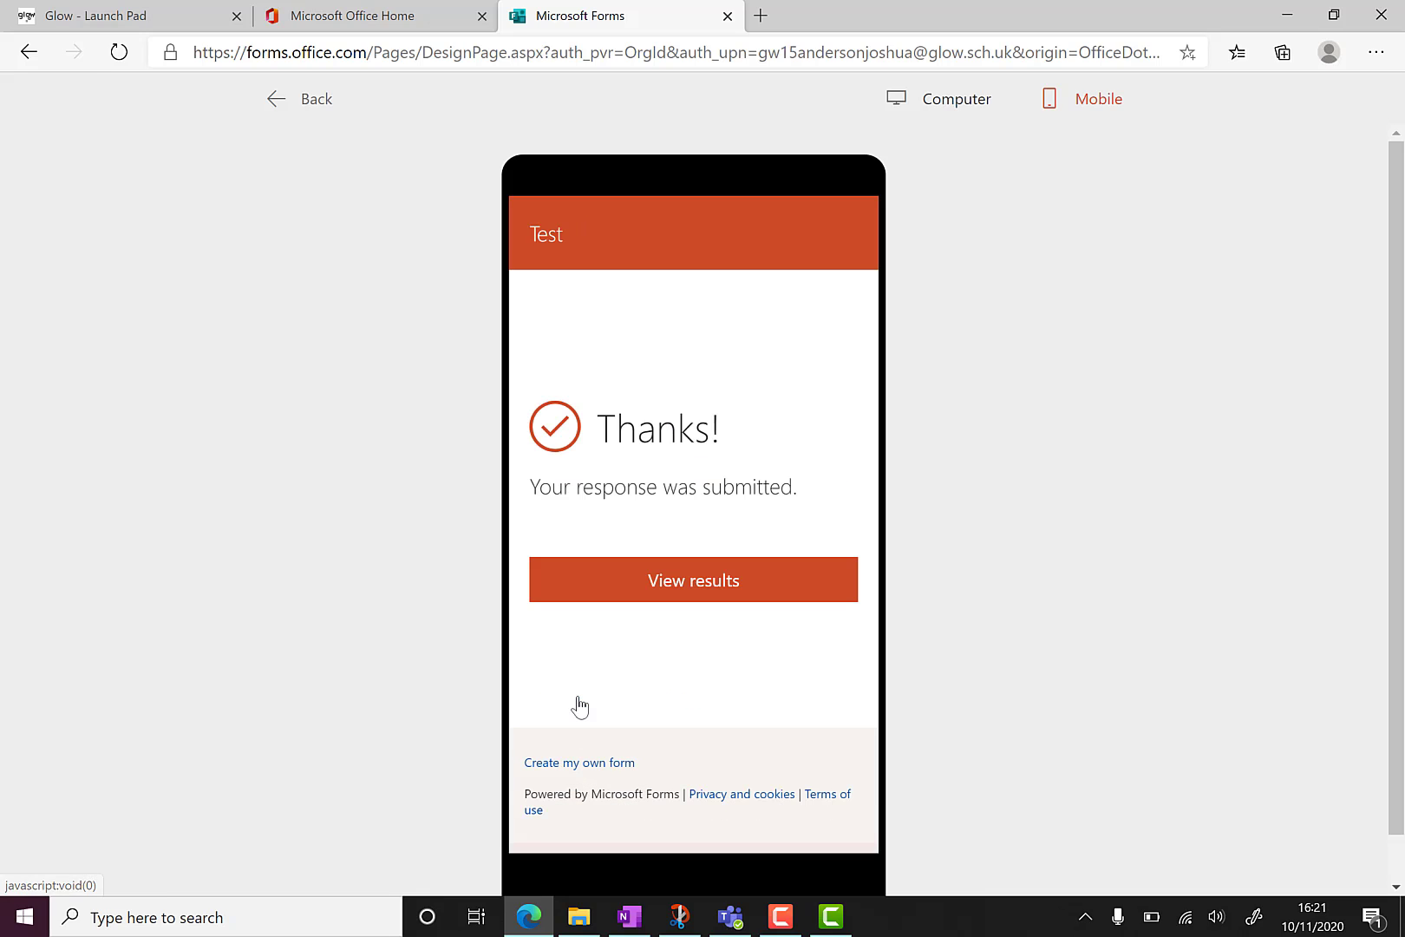
pyautogui.click(300, 101)
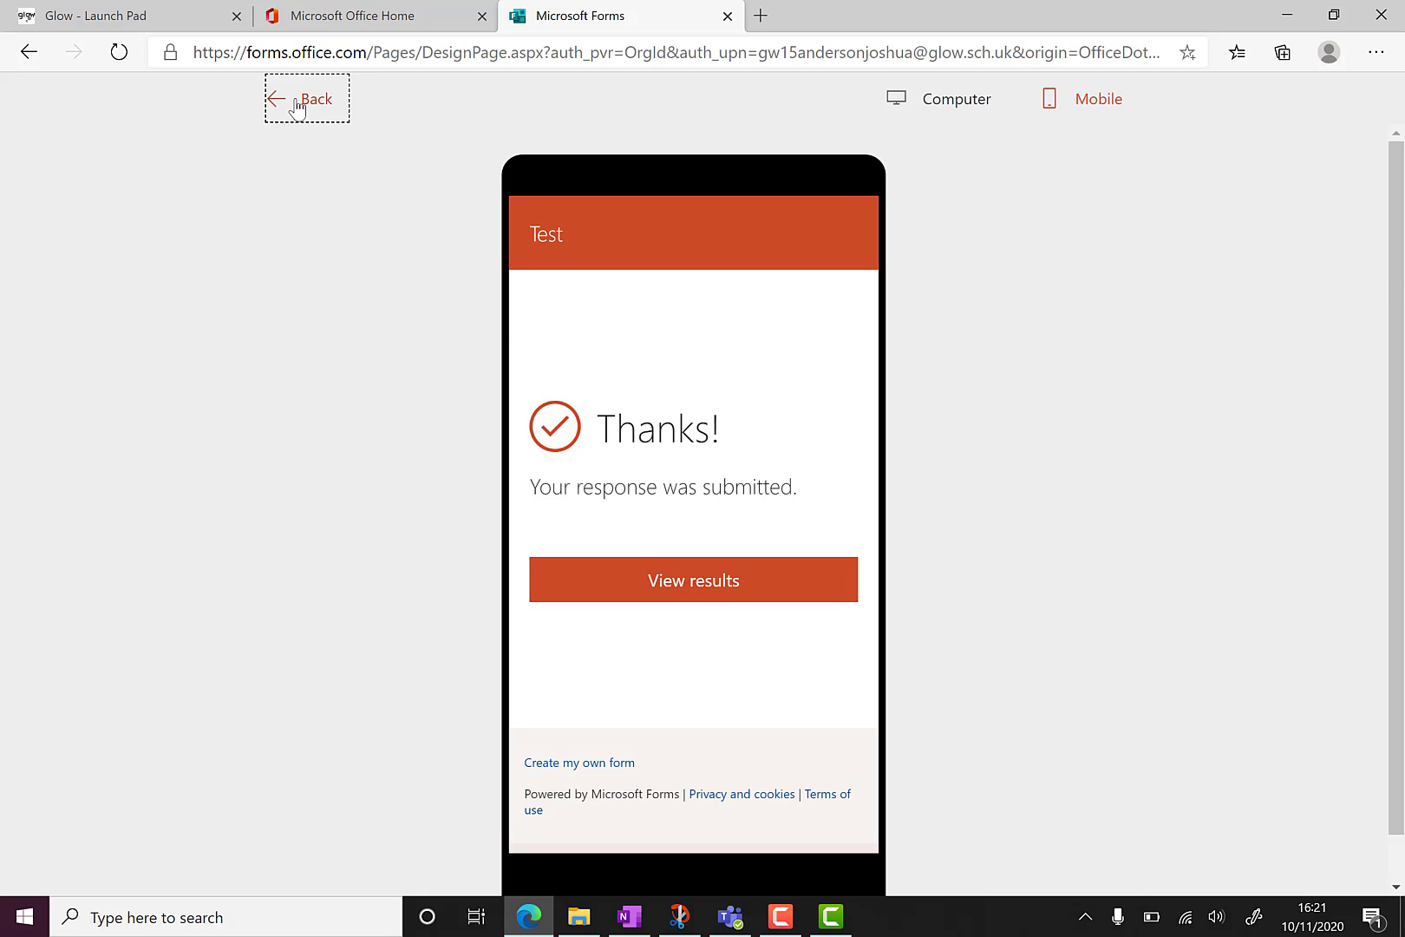